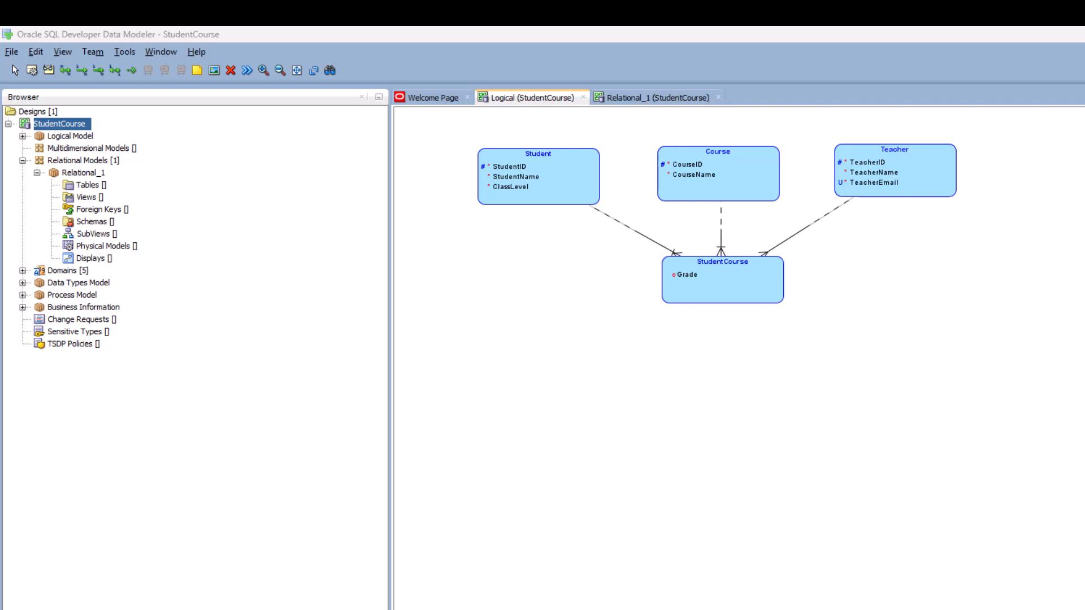
Step: Engineer the whole StudentCourse logical model to the Relational_1 relational model
{"action": "left_click", "coordinate": [63, 139]}
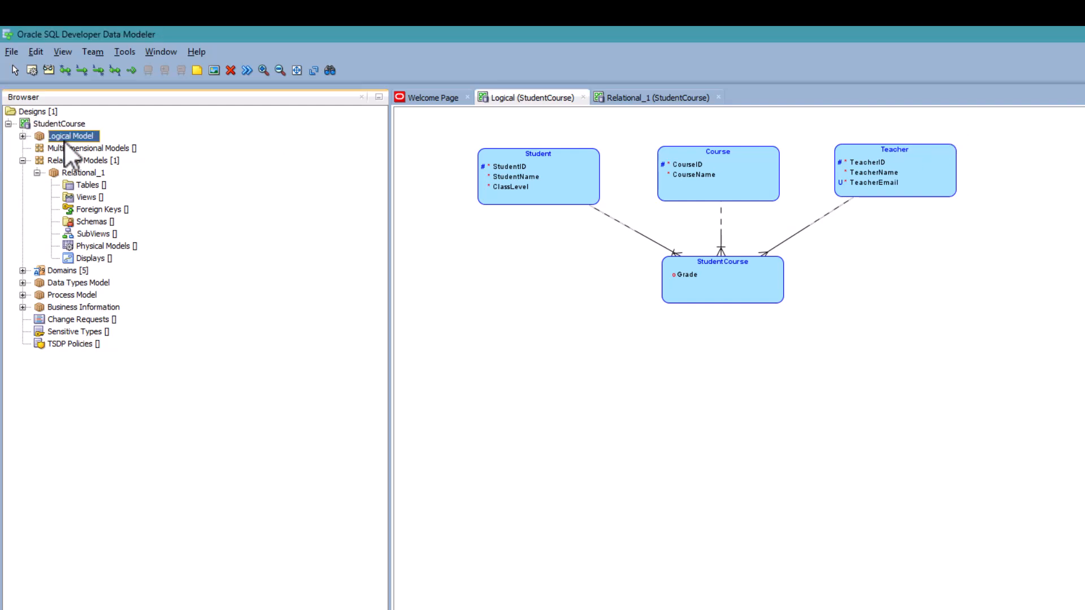
{"action": "right_click", "coordinate": [63, 141]}
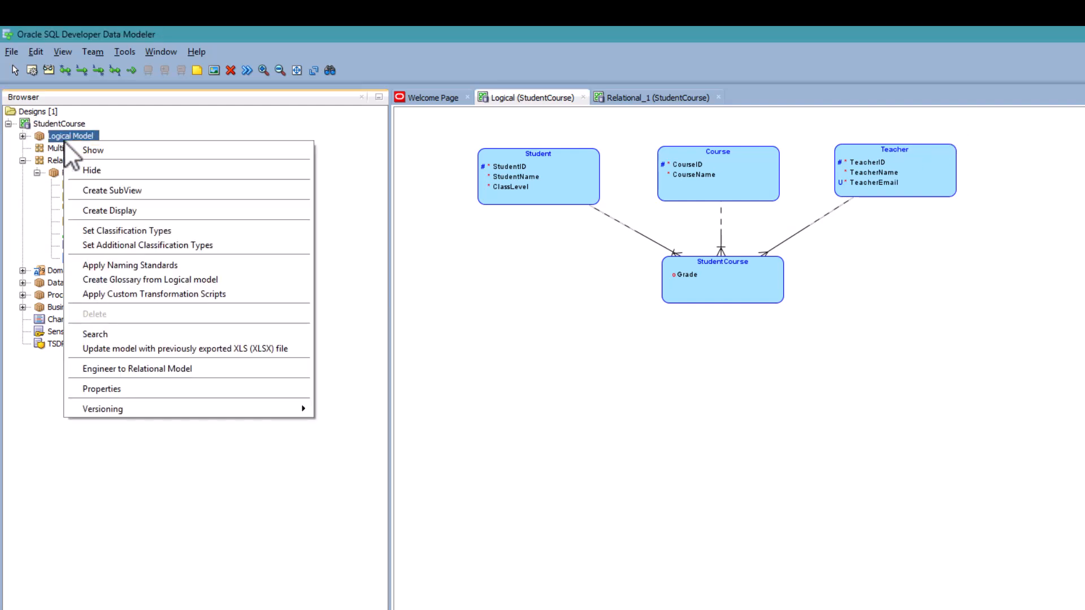
{"action": "left_click", "coordinate": [110, 370]}
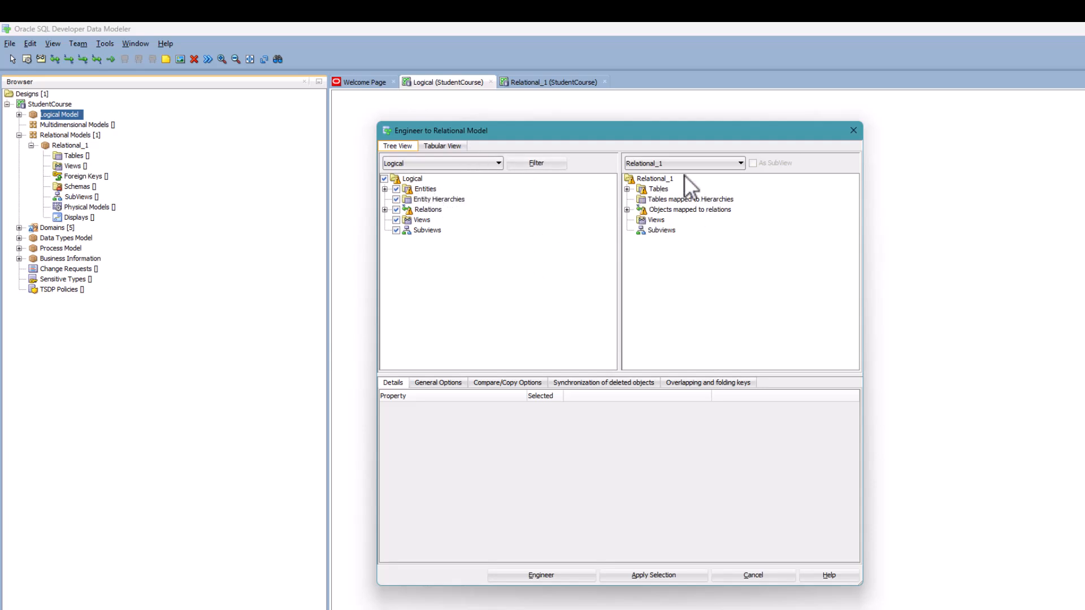
{"action": "left_click", "coordinate": [448, 147]}
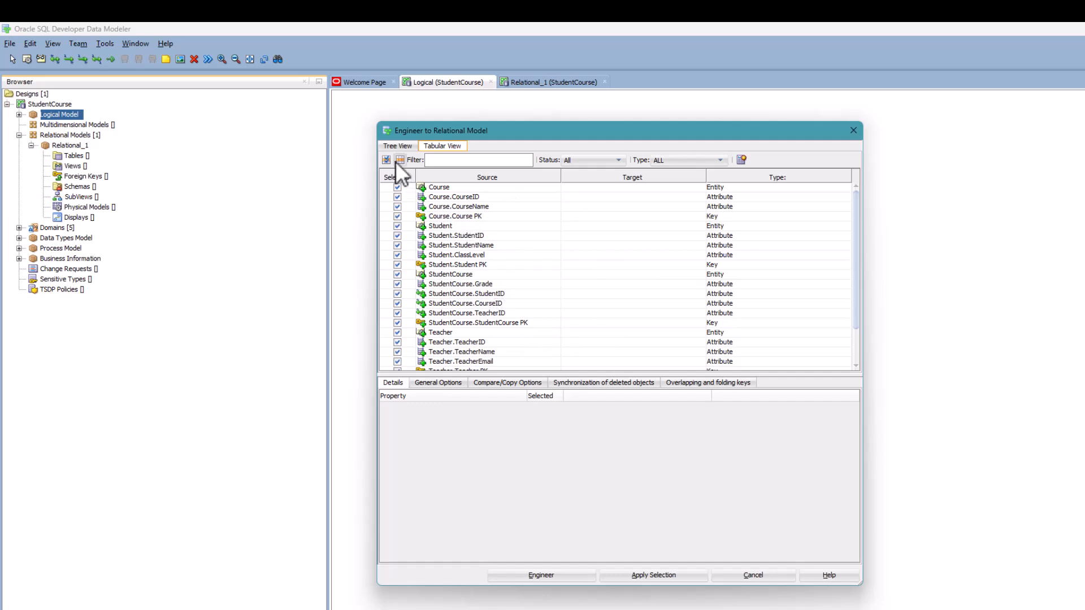
{"action": "left_click", "coordinate": [400, 147]}
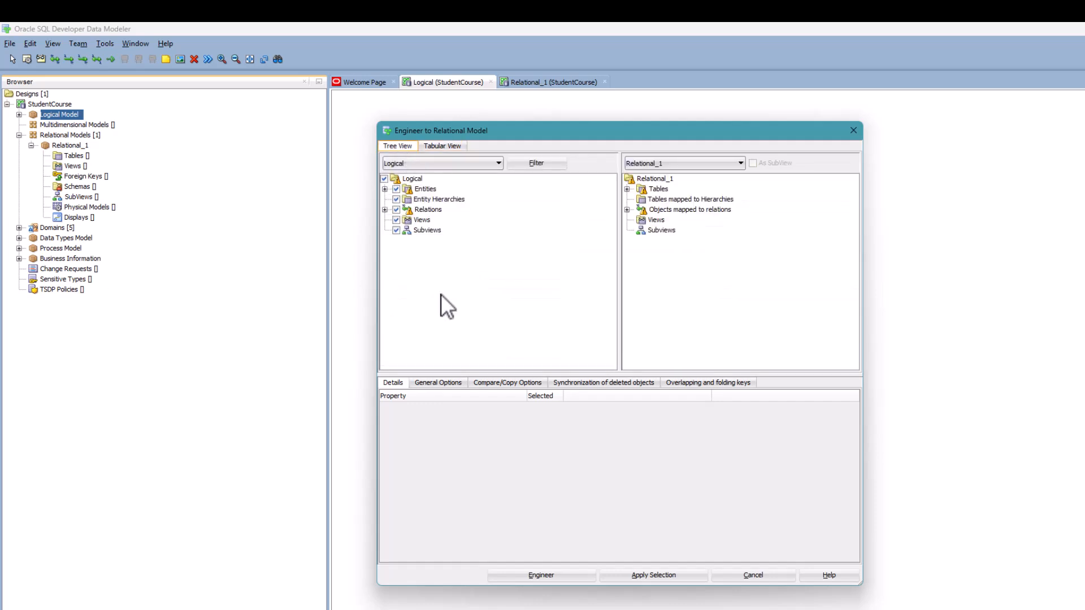
{"action": "left_click", "coordinate": [554, 574]}
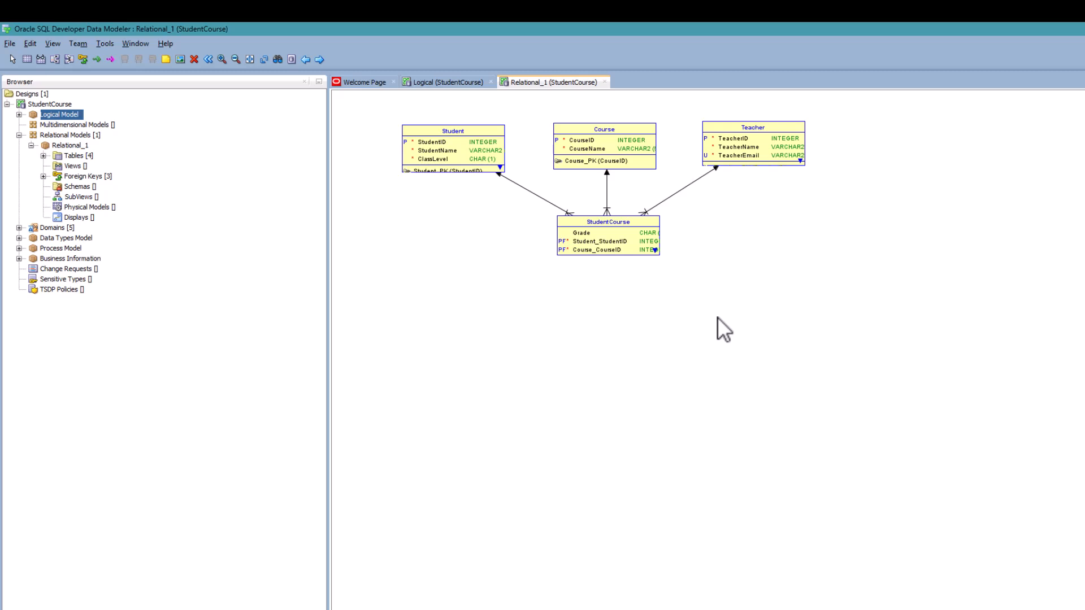
Step: Enlarge the Student and Teacher tables in the relational diagram until their columns, data types and keys fit inside
{"action": "left_click", "coordinate": [448, 131]}
{"action": "left_click_drag", "start_coordinate": [455, 173], "coordinate": [454, 197]}
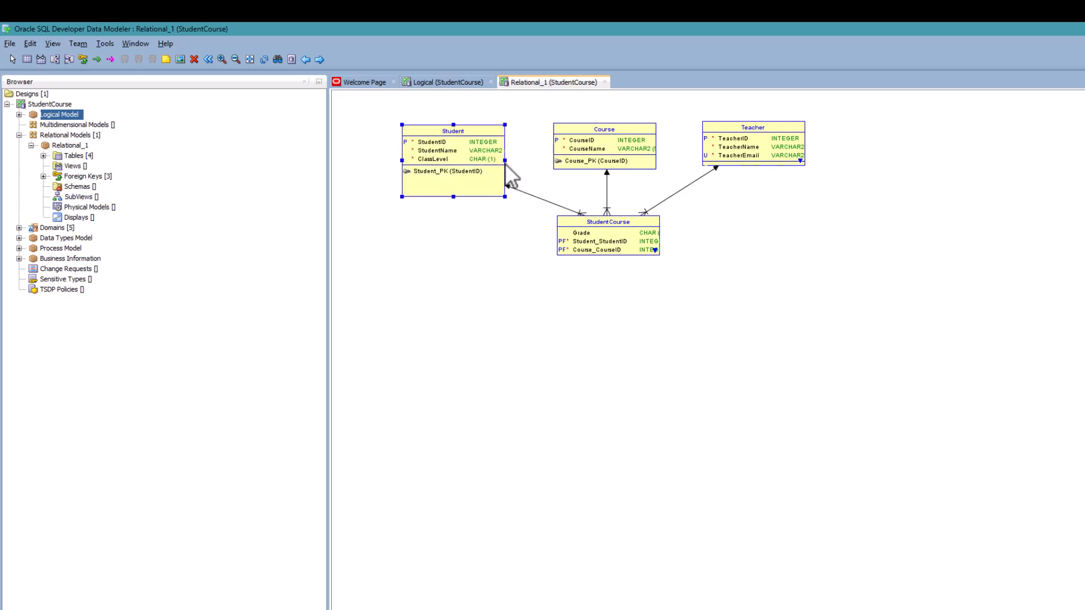
{"action": "left_click_drag", "start_coordinate": [506, 162], "coordinate": [519, 161]}
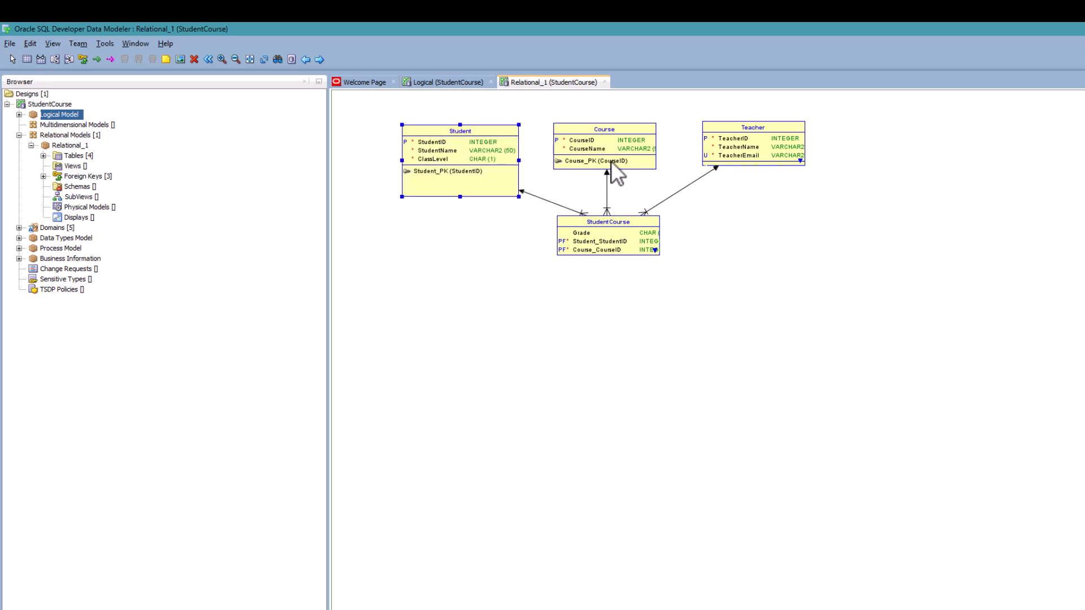
{"action": "left_click", "coordinate": [740, 155]}
{"action": "left_click_drag", "start_coordinate": [752, 167], "coordinate": [748, 191]}
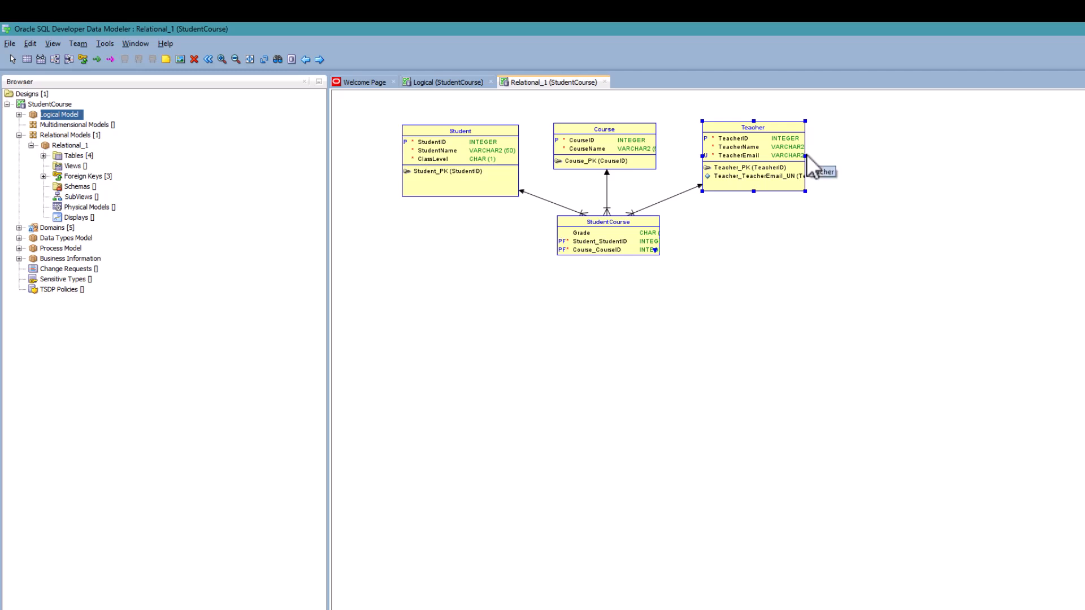
{"action": "left_click_drag", "start_coordinate": [806, 156], "coordinate": [858, 162]}
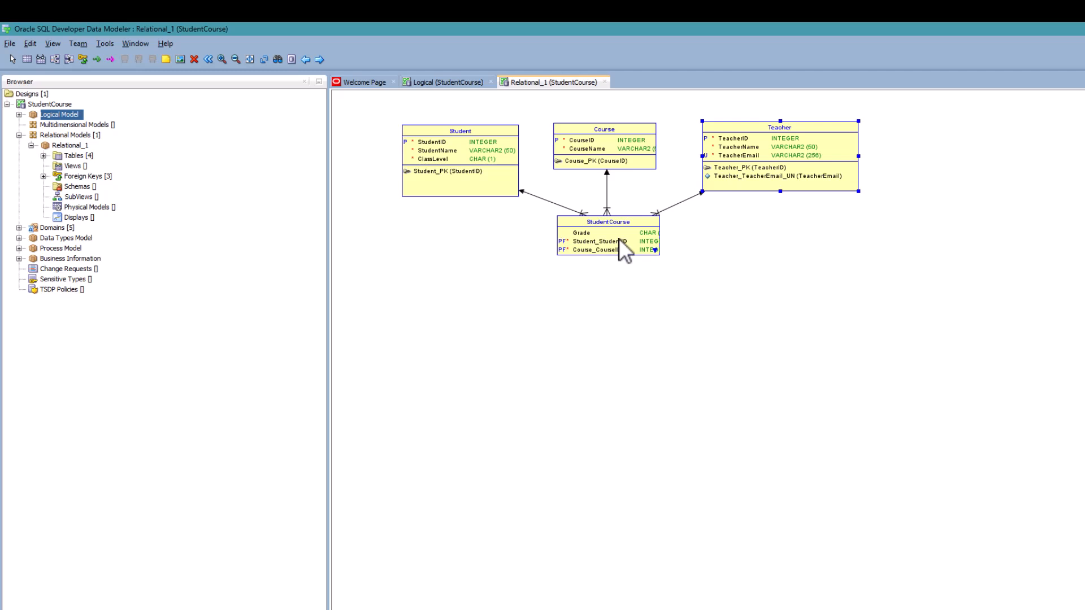
Step: Enlarge the StudentCourse table to fit all its columns and keys, and slightly reduce the Student table's height
{"action": "left_click_drag", "start_coordinate": [607, 257], "coordinate": [603, 295]}
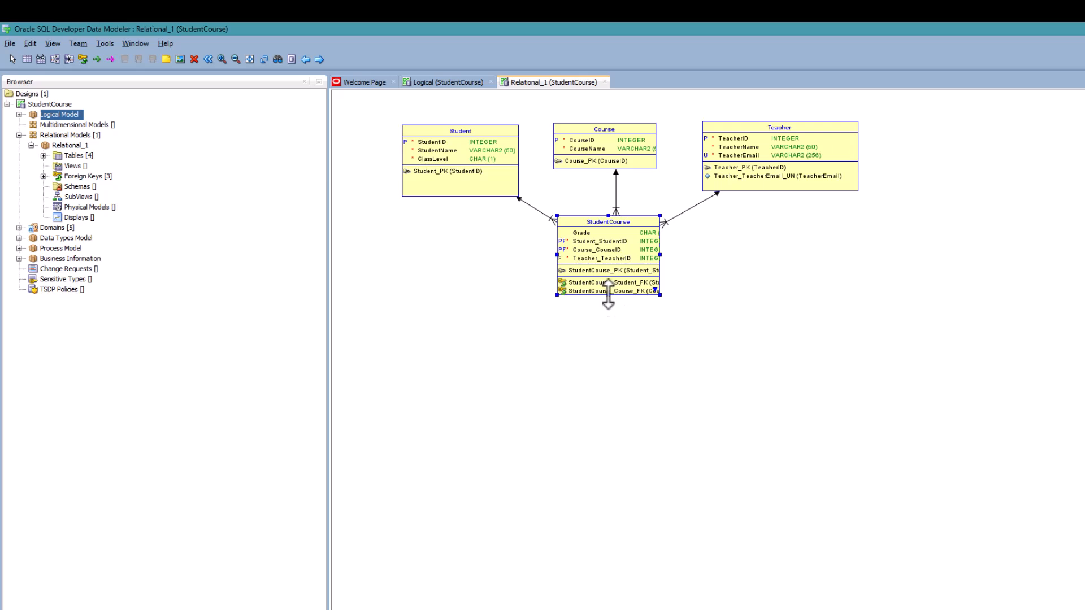
{"action": "left_click_drag", "start_coordinate": [608, 294], "coordinate": [608, 314]}
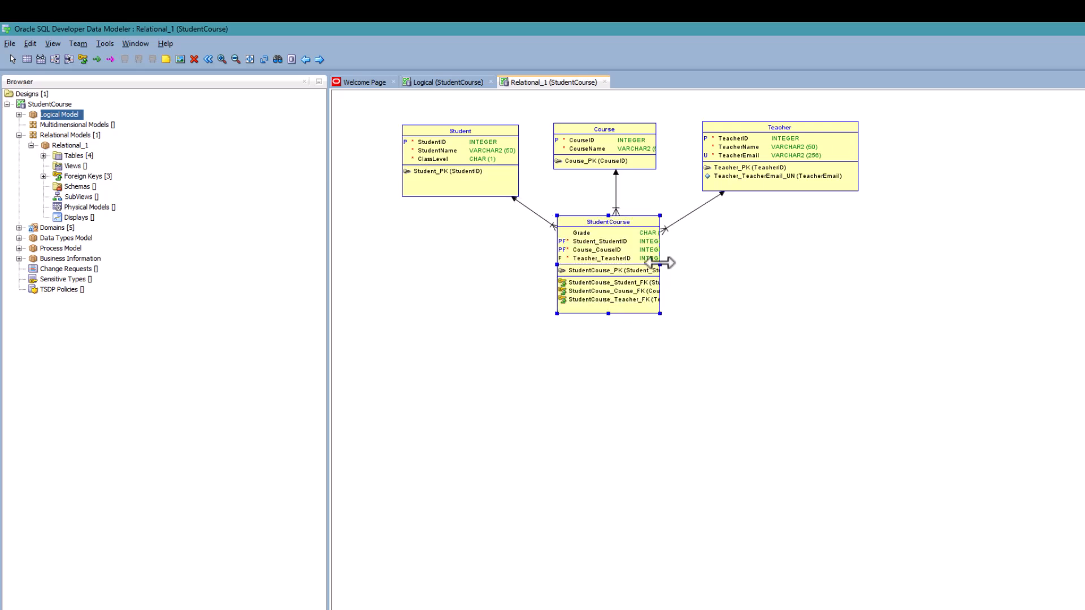
{"action": "left_click_drag", "start_coordinate": [660, 263], "coordinate": [726, 276]}
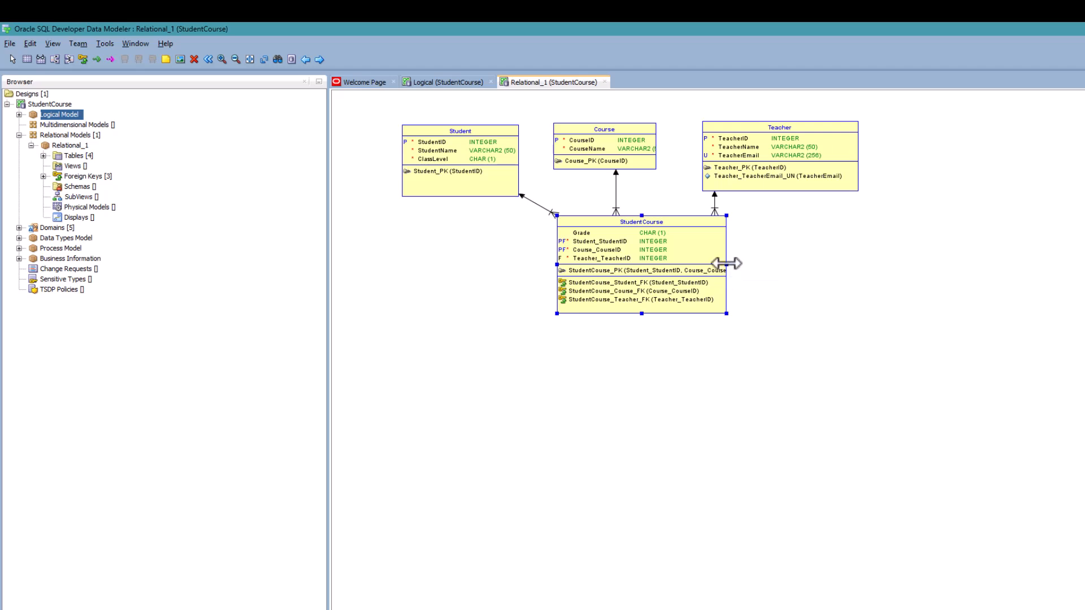
{"action": "left_click_drag", "start_coordinate": [728, 264], "coordinate": [756, 264]}
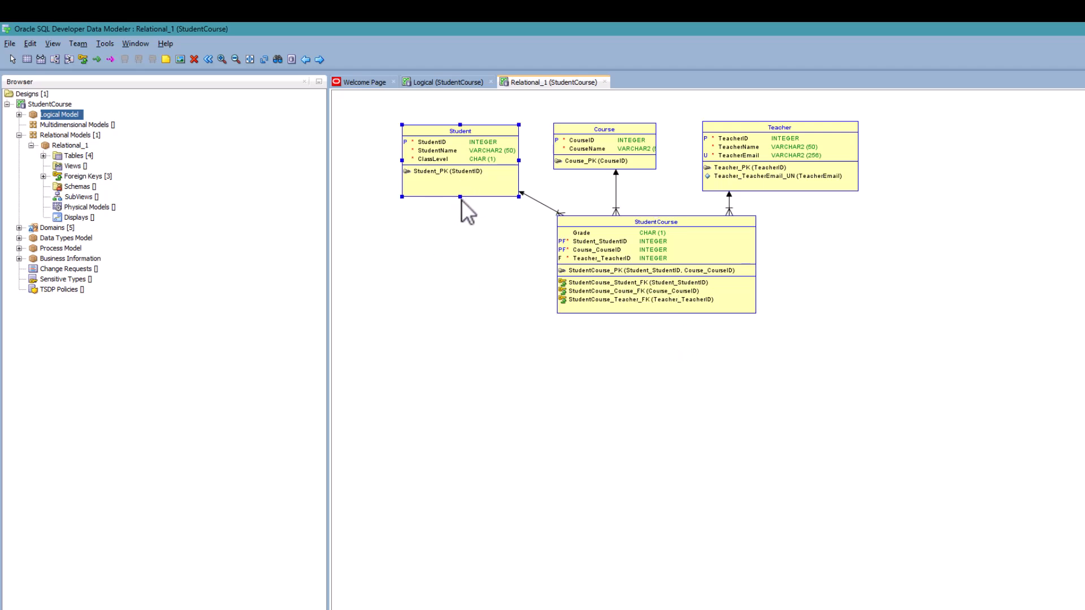
{"action": "left_click_drag", "start_coordinate": [461, 198], "coordinate": [460, 188]}
Step: Make the Student table's StudentID column an auto-increment identity column and save the table properties
{"action": "left_click", "coordinate": [454, 151]}
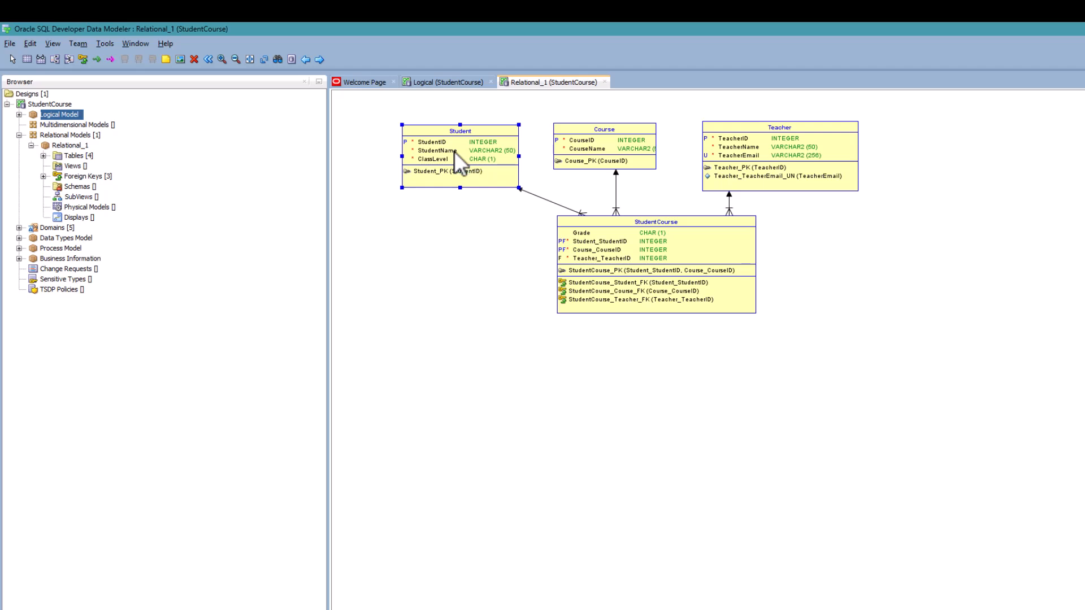
{"action": "right_click", "coordinate": [453, 151]}
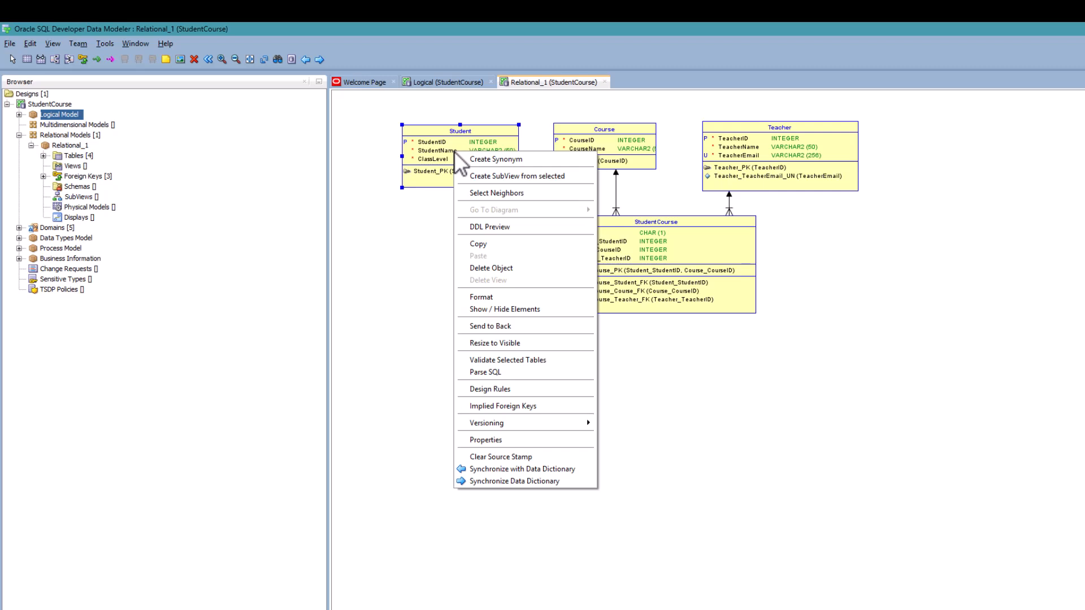
{"action": "left_click", "coordinate": [492, 440]}
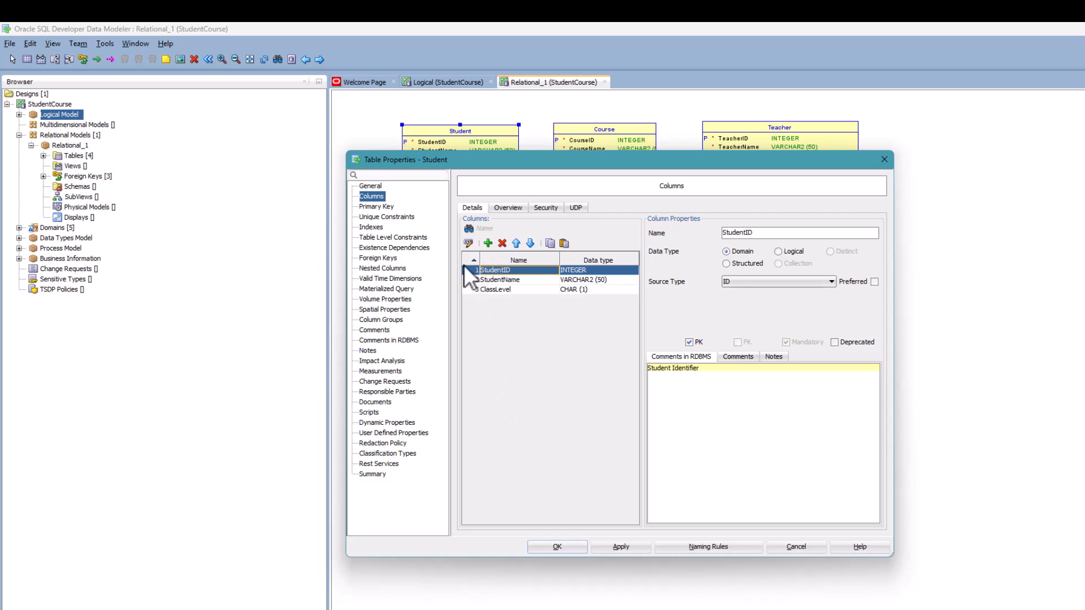
{"action": "left_click", "coordinate": [468, 243]}
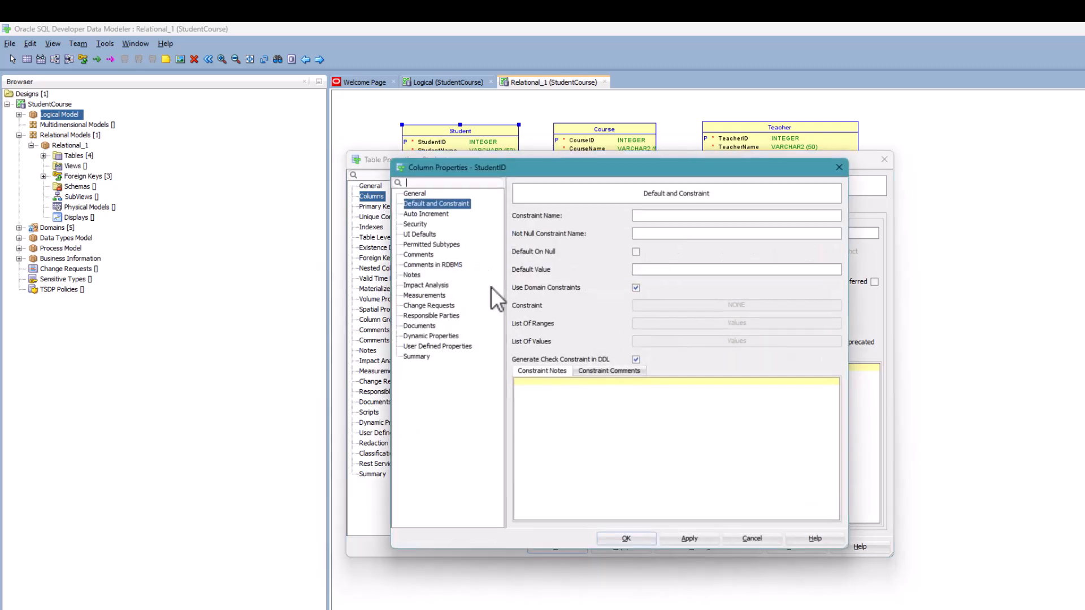
{"action": "left_click", "coordinate": [412, 191]}
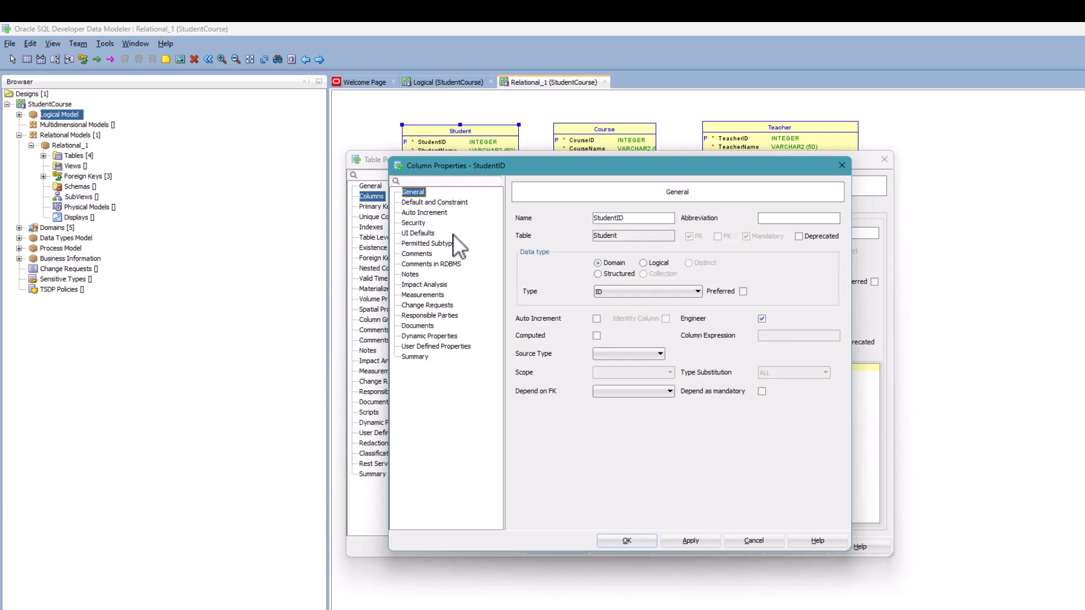
{"action": "left_click", "coordinate": [596, 318]}
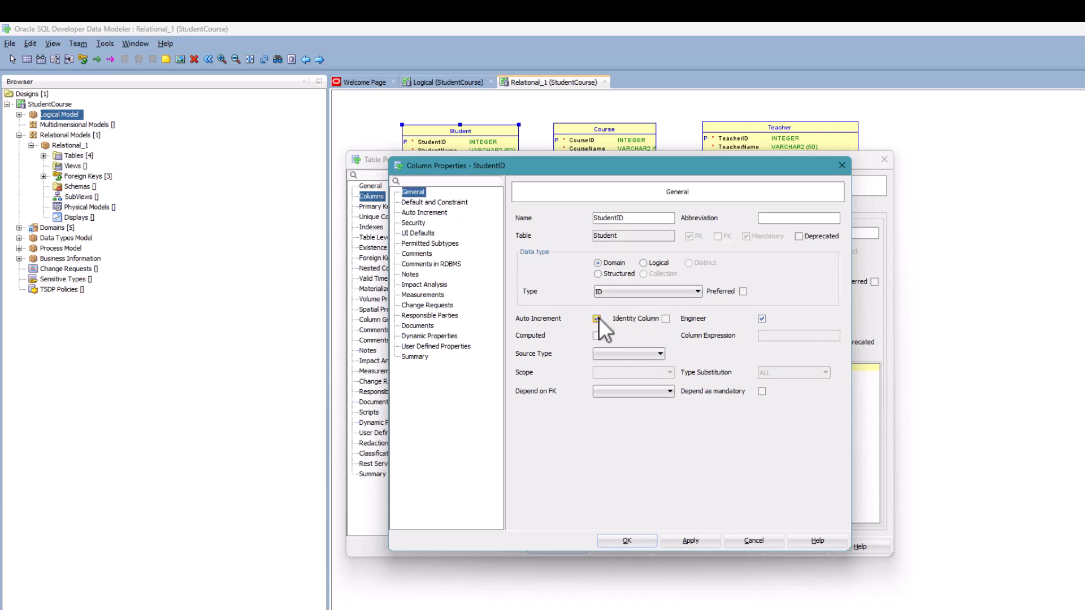
{"action": "left_click", "coordinate": [665, 318]}
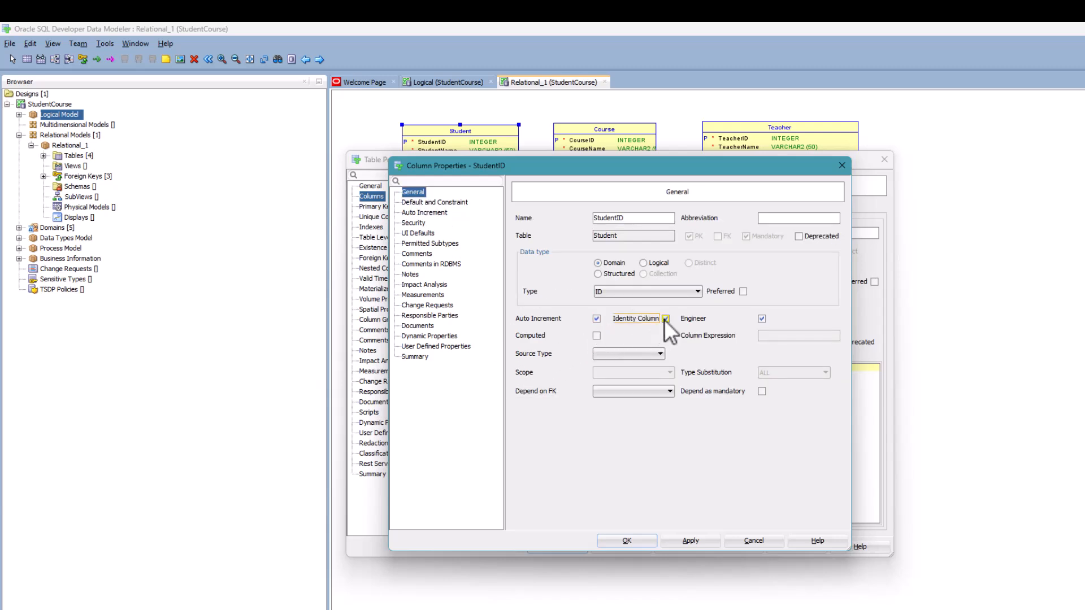
{"action": "left_click", "coordinate": [685, 542]}
{"action": "left_click", "coordinate": [626, 542]}
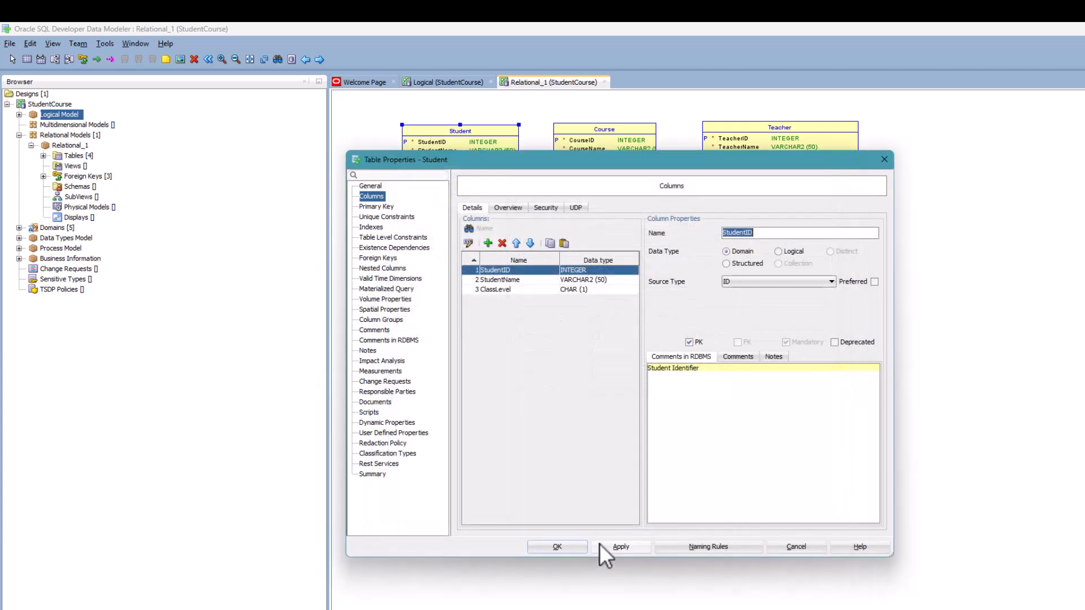
{"action": "left_click", "coordinate": [557, 547]}
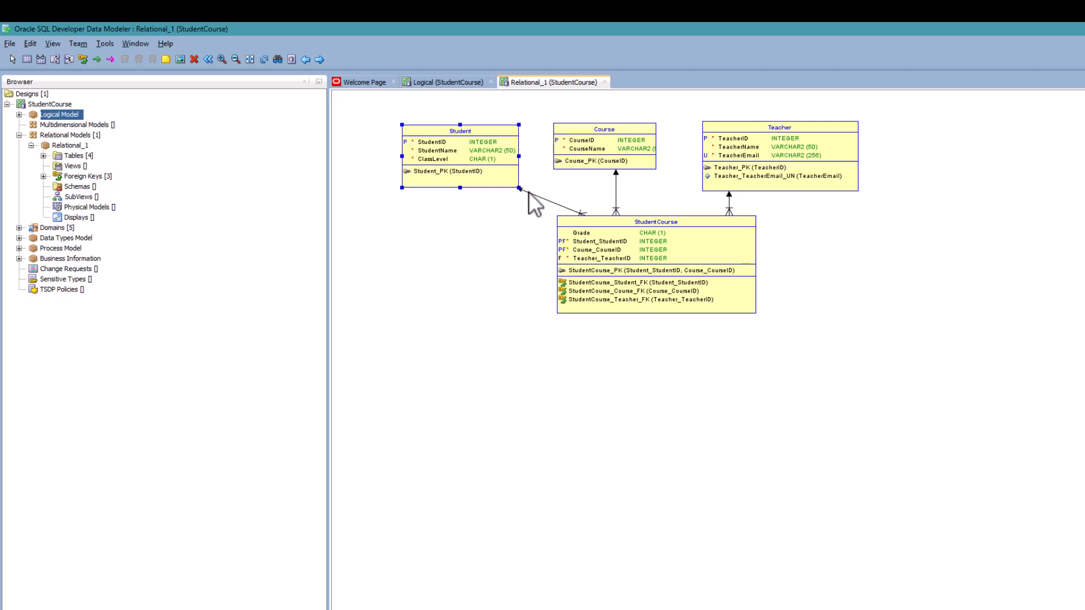
Step: Make the Course table's CourseID column an auto-increment identity column and save the table properties
{"action": "right_click", "coordinate": [593, 141]}
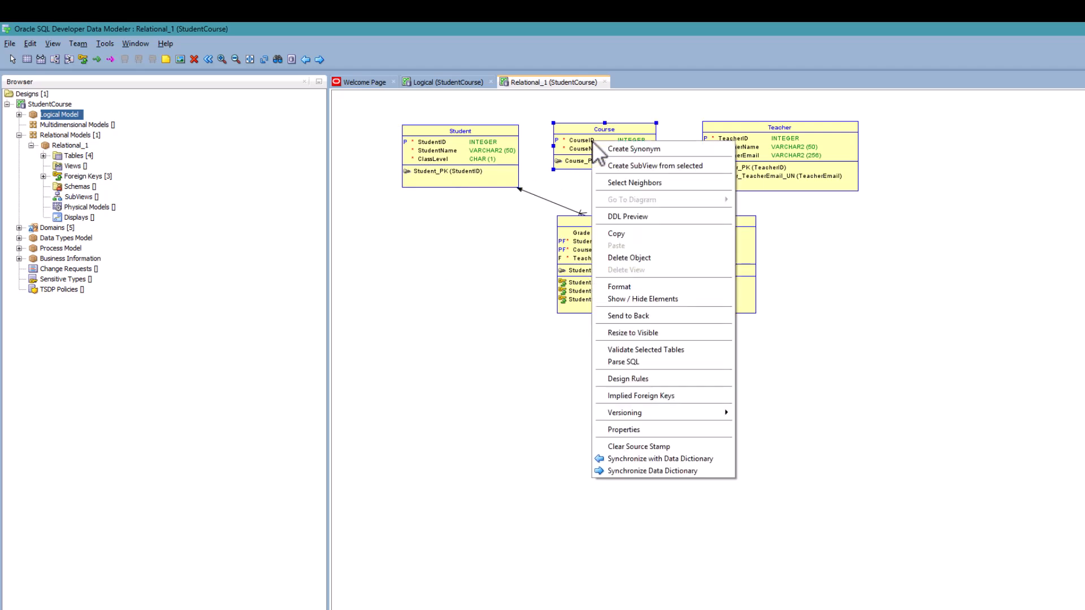
{"action": "left_click", "coordinate": [629, 428]}
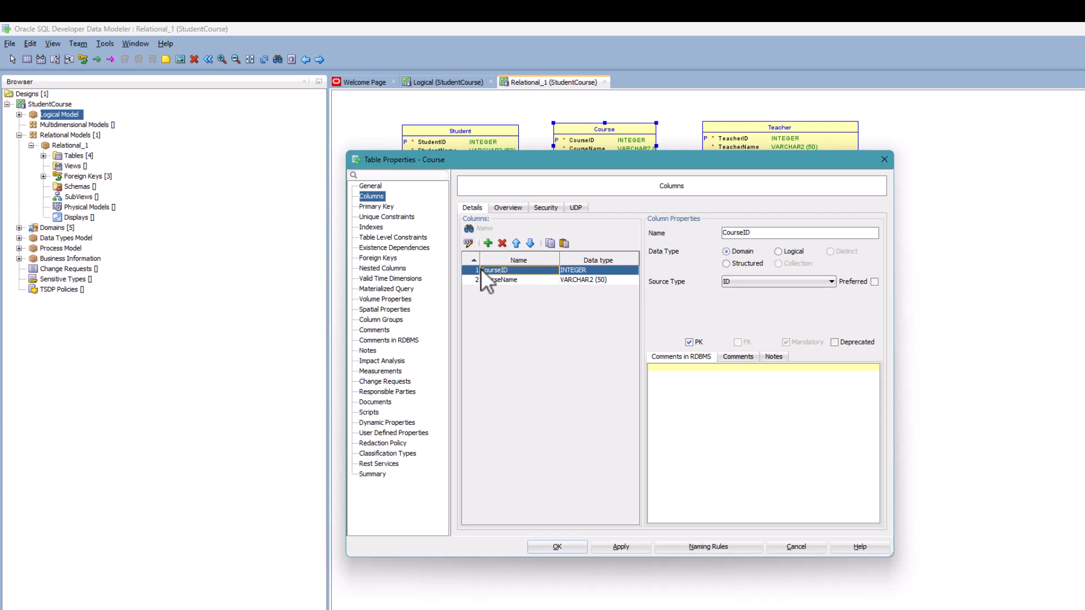
{"action": "left_click", "coordinate": [468, 243]}
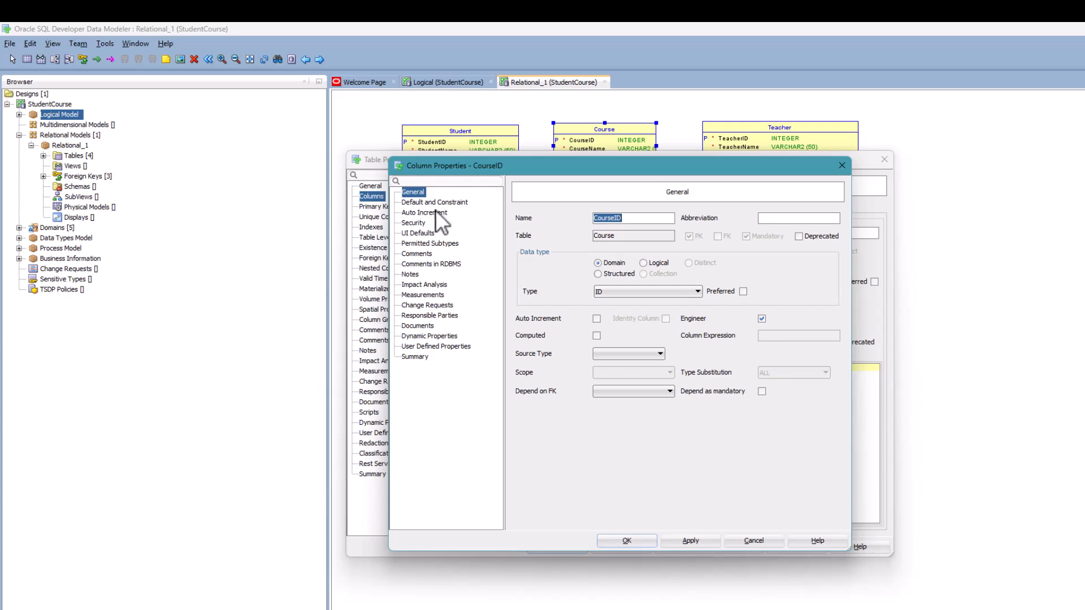
{"action": "left_click", "coordinate": [596, 319]}
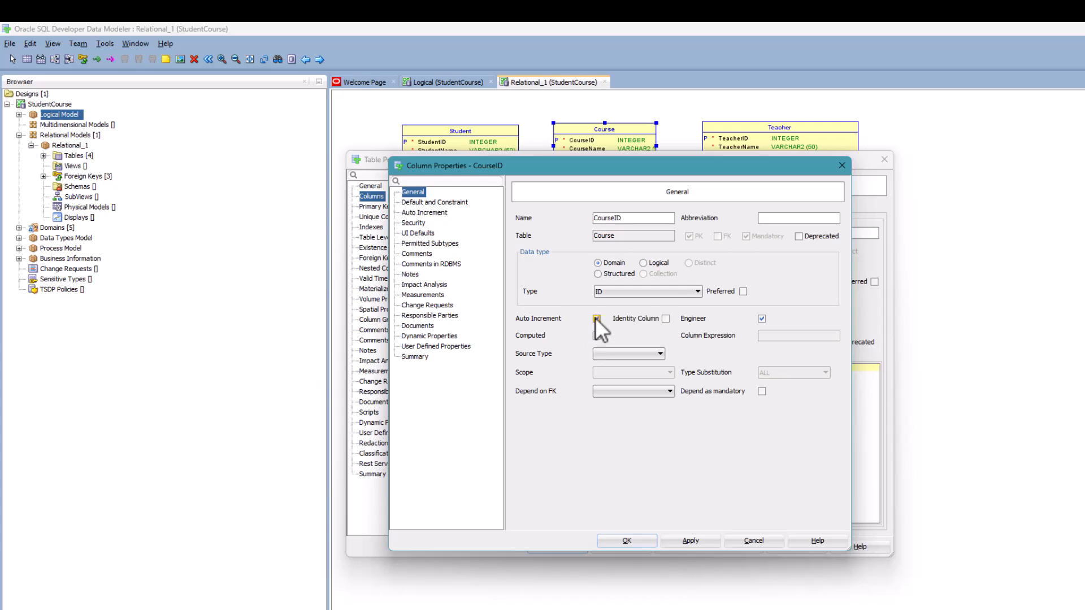
{"action": "left_click", "coordinate": [665, 319]}
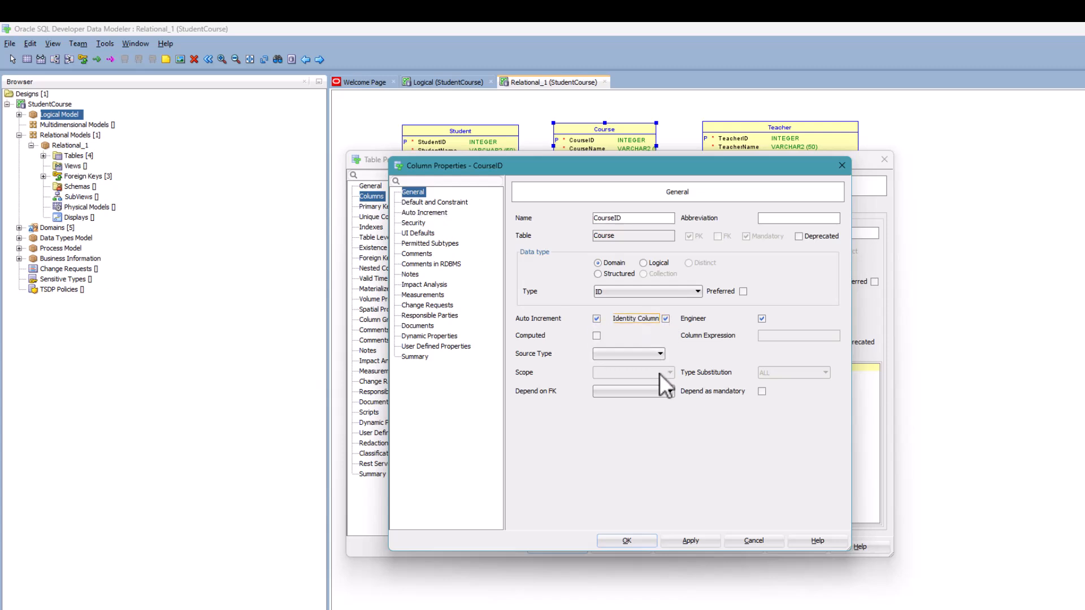
{"action": "left_click", "coordinate": [700, 540]}
{"action": "left_click", "coordinate": [639, 540]}
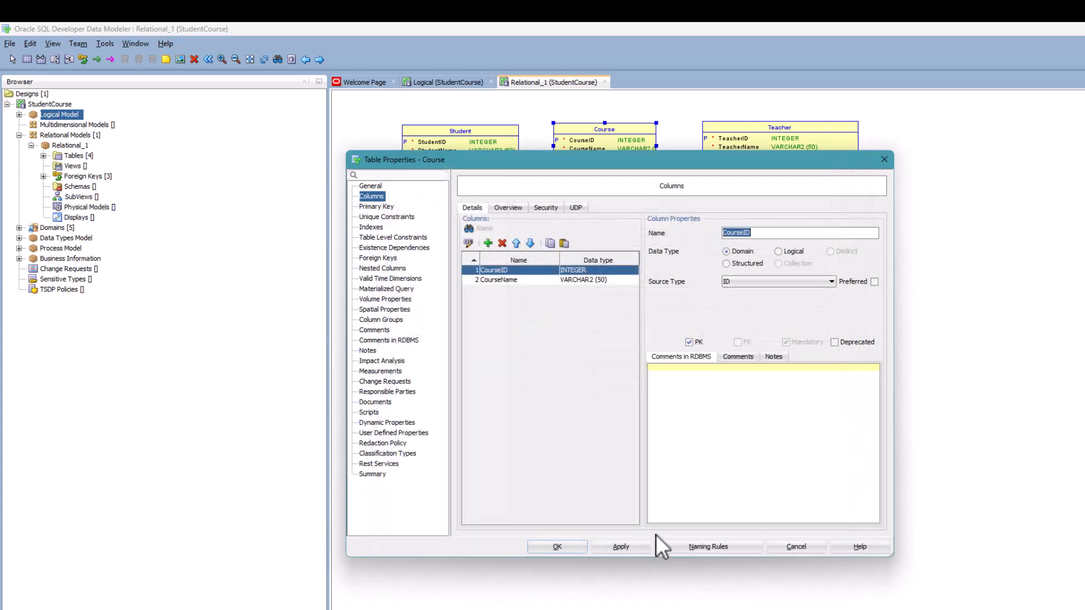
{"action": "left_click", "coordinate": [576, 546]}
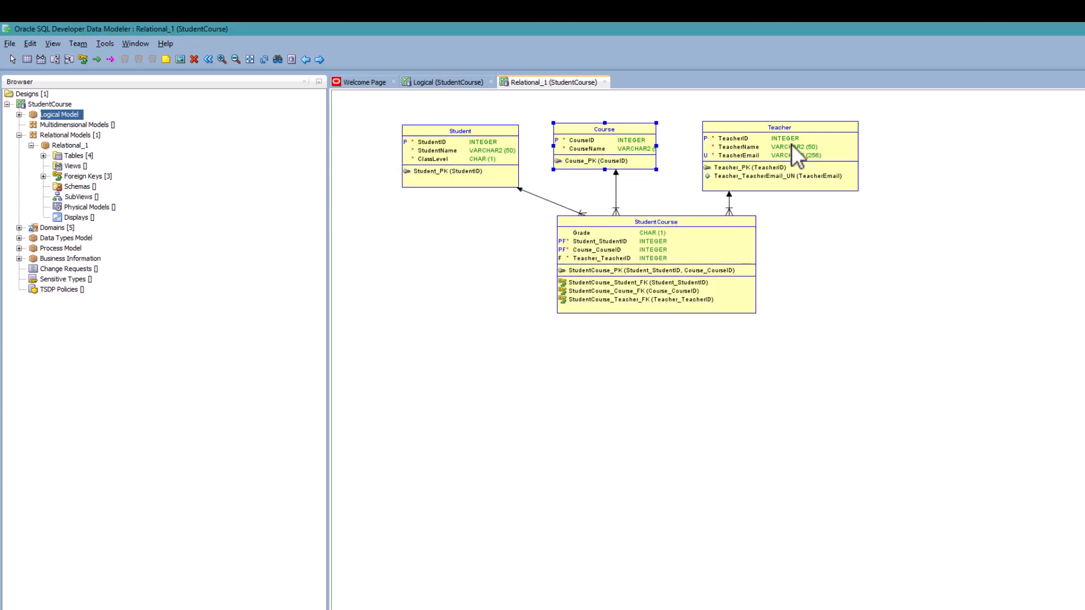
Step: Make the Teacher table's TeacherID column an auto-increment identity column
{"action": "left_click", "coordinate": [753, 132]}
{"action": "right_click", "coordinate": [753, 132]}
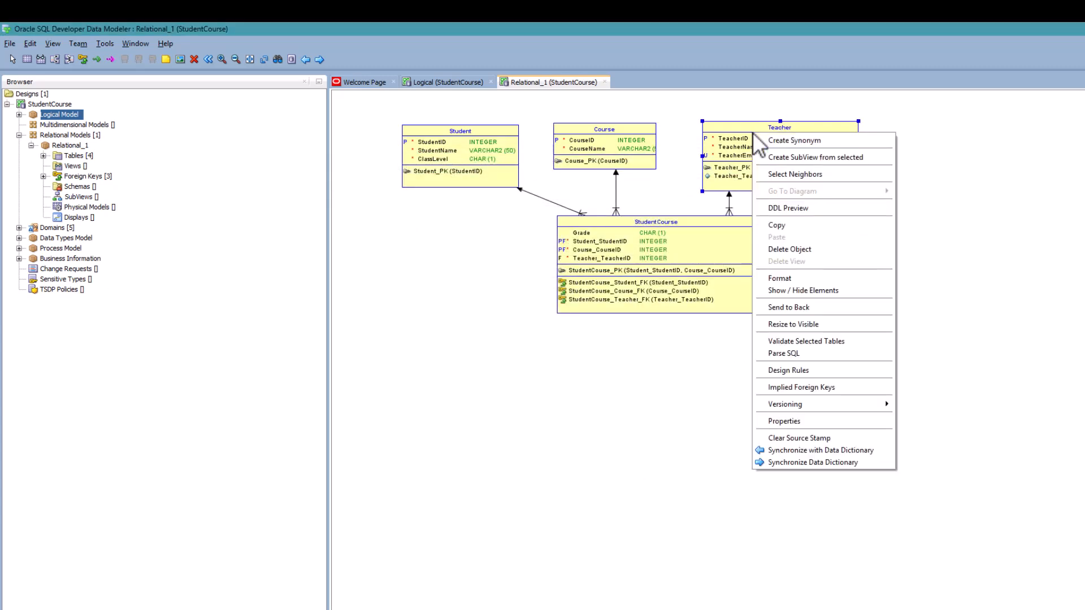
{"action": "left_click", "coordinate": [768, 421]}
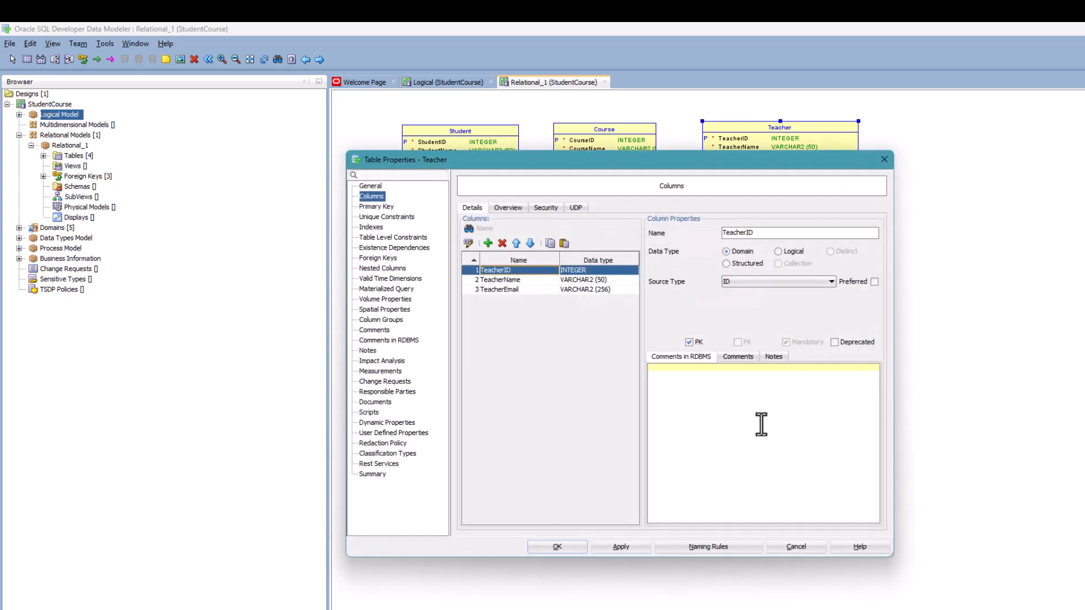
{"action": "left_click", "coordinate": [473, 244]}
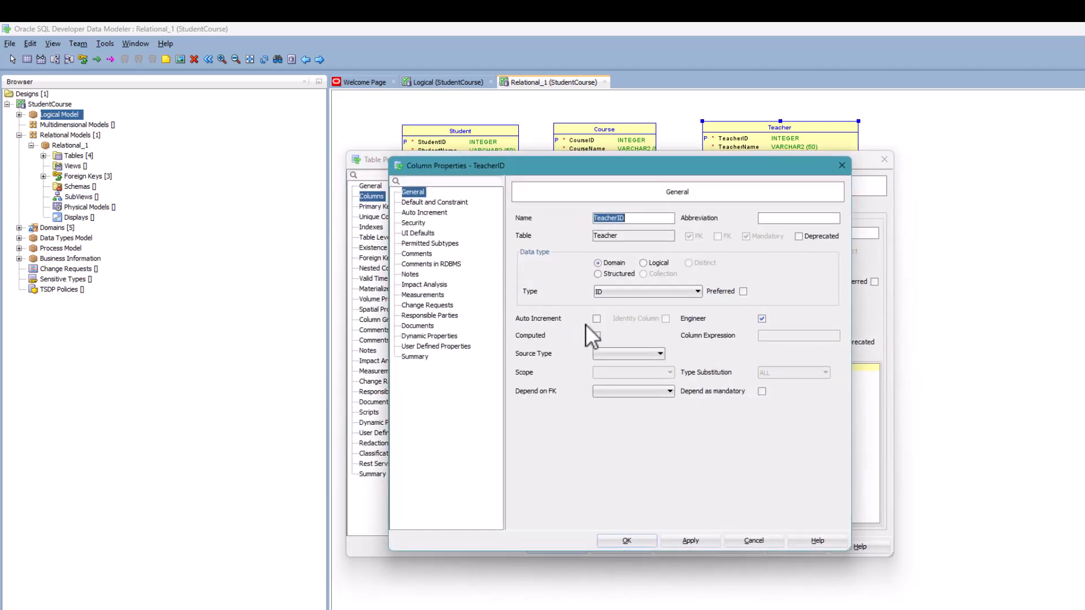
{"action": "left_click", "coordinate": [596, 319]}
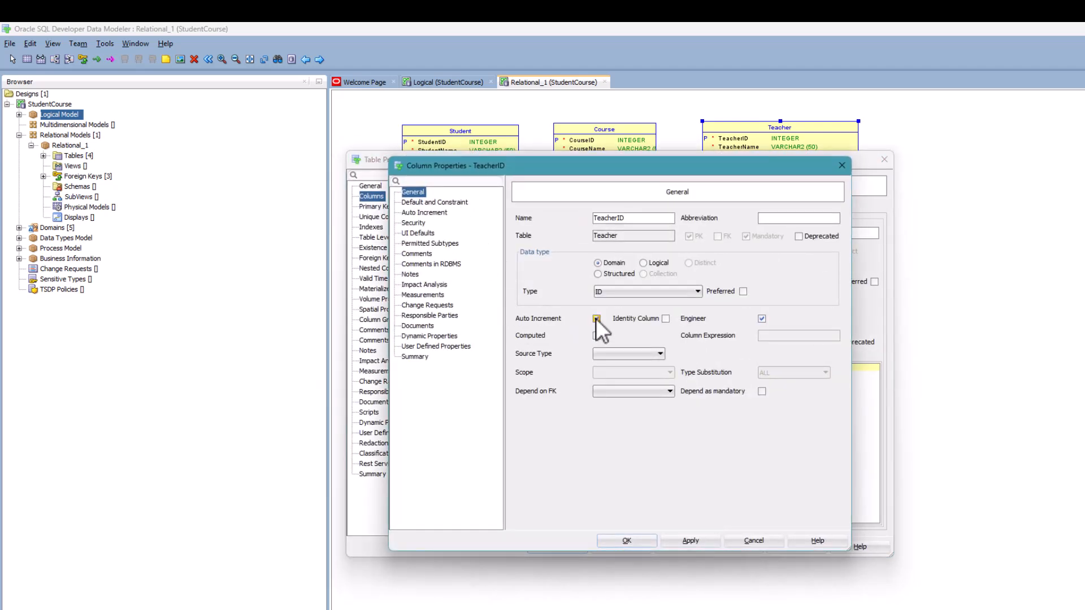
{"action": "left_click", "coordinate": [666, 319]}
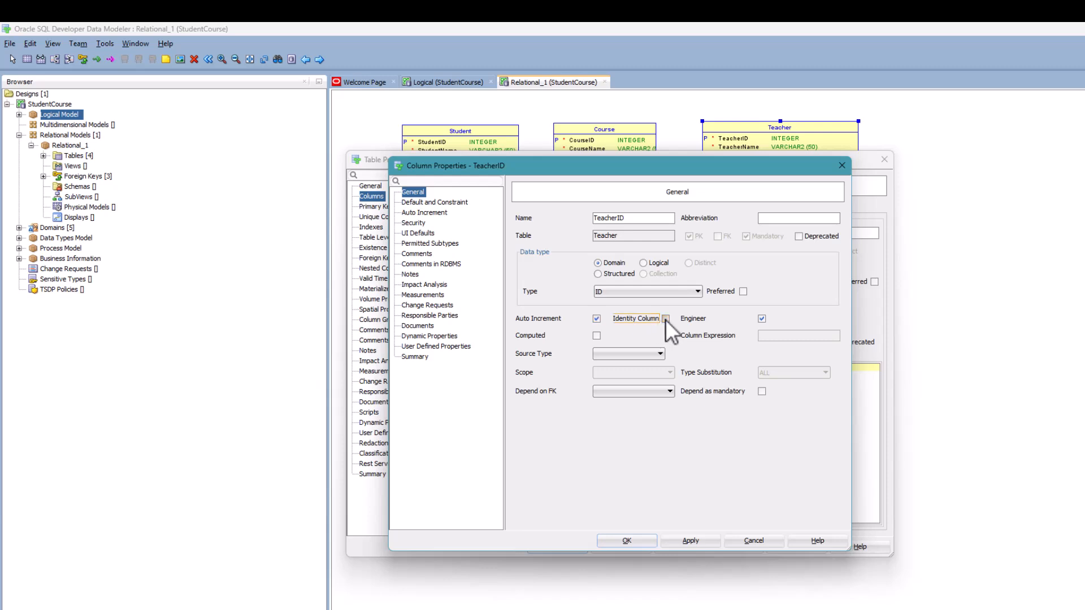
{"action": "left_click", "coordinate": [626, 541]}
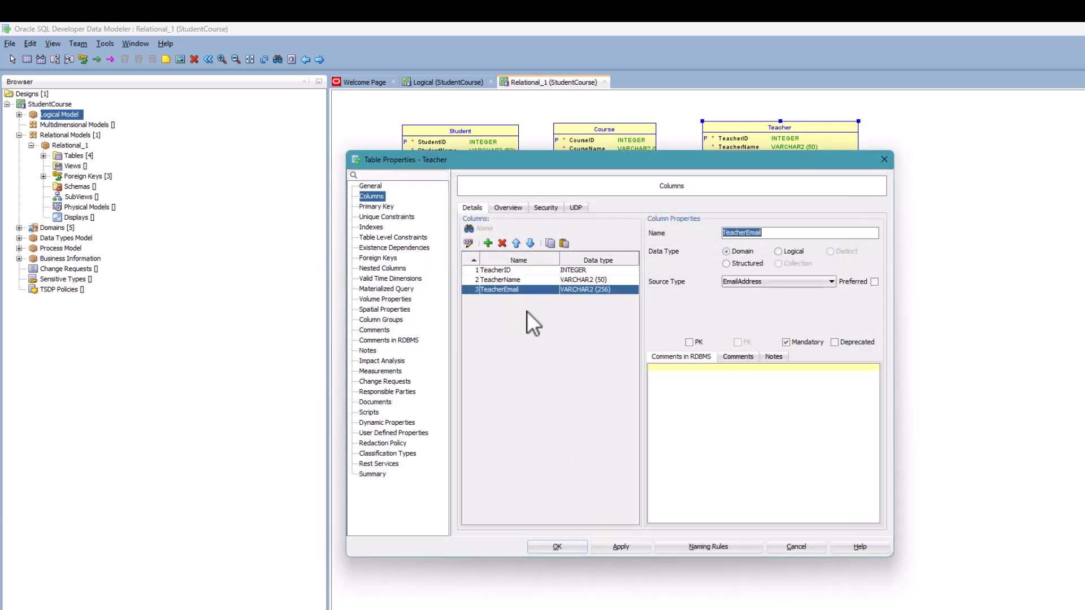
Step: Rename the Teacher table's unique constraint on TeacherEmail as UX_TeacherEmail and save the table properties
{"action": "left_click", "coordinate": [491, 291]}
{"action": "left_click", "coordinate": [385, 218]}
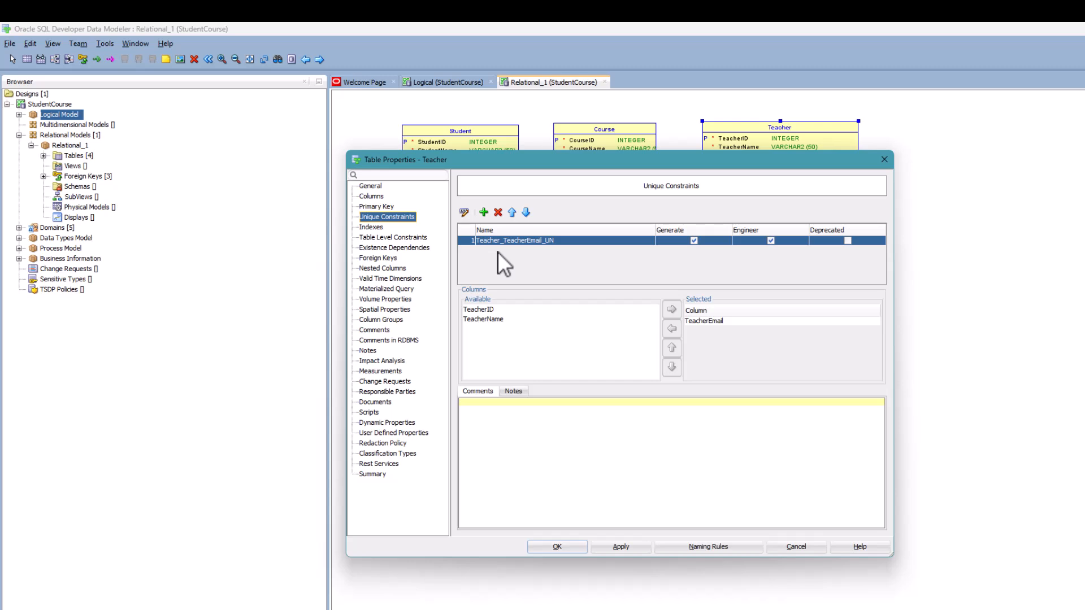
{"action": "left_click", "coordinate": [464, 212]}
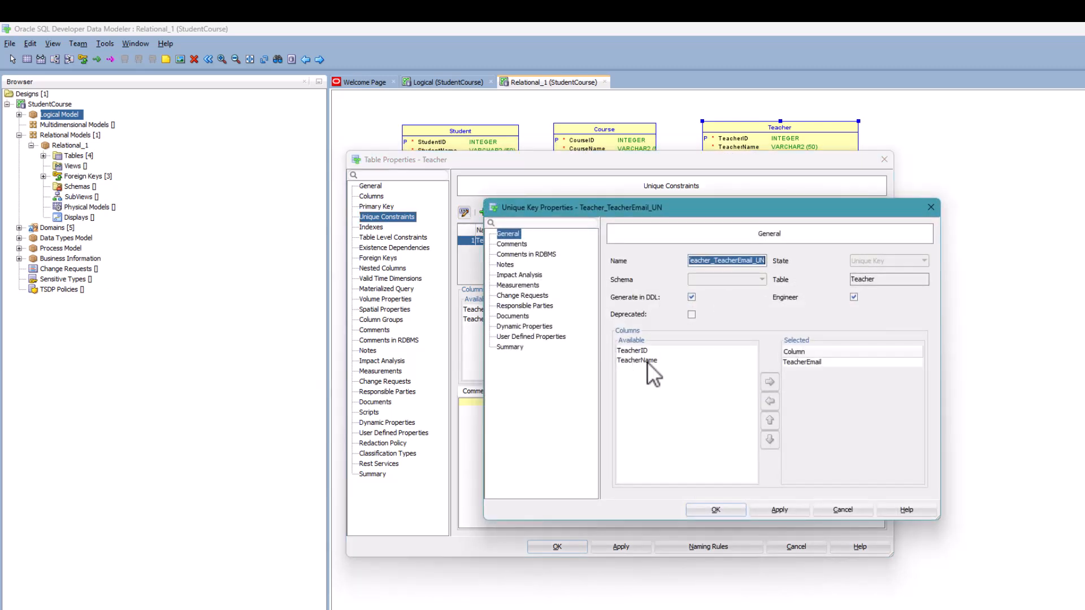
{"action": "left_click", "coordinate": [708, 261]}
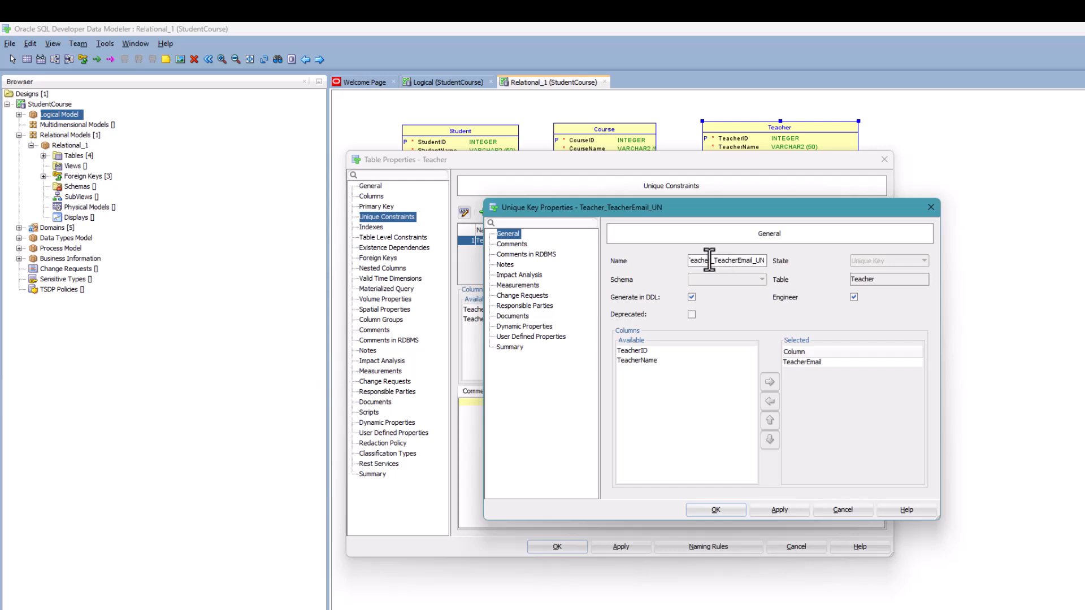
{"action": "left_click_drag", "start_coordinate": [709, 261], "coordinate": [681, 264]}
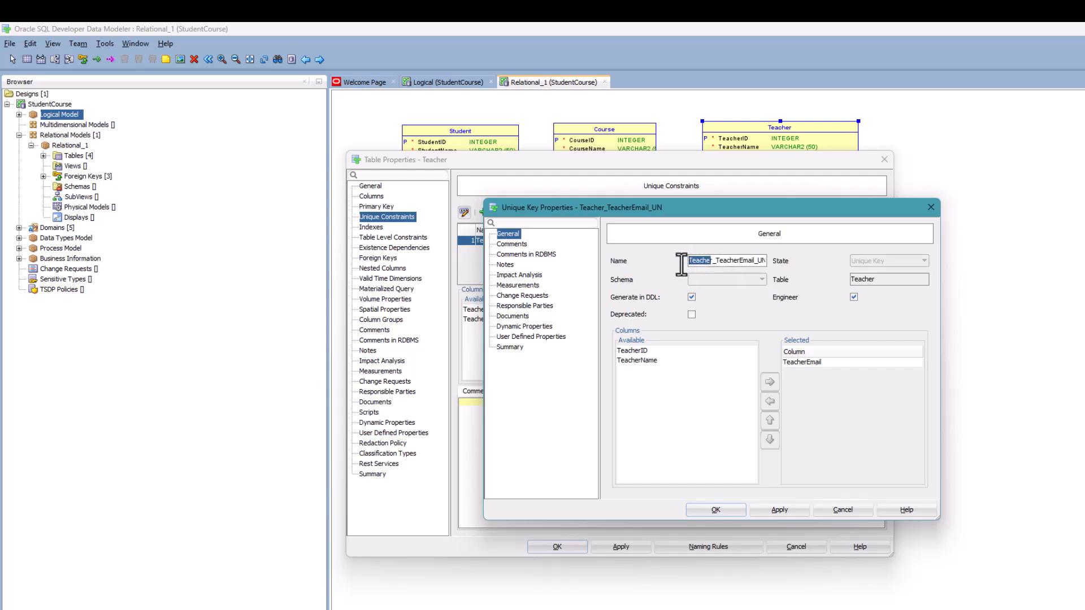
{"action": "type", "text": "U"}
{"action": "key", "text": "Delete"}
{"action": "type", "text": "X"}
{"action": "key", "text": "shift+Left"}
{"action": "key", "text": "shift+Left"}
{"action": "key", "text": "shift+Left"}
{"action": "key", "text": "Delete"}
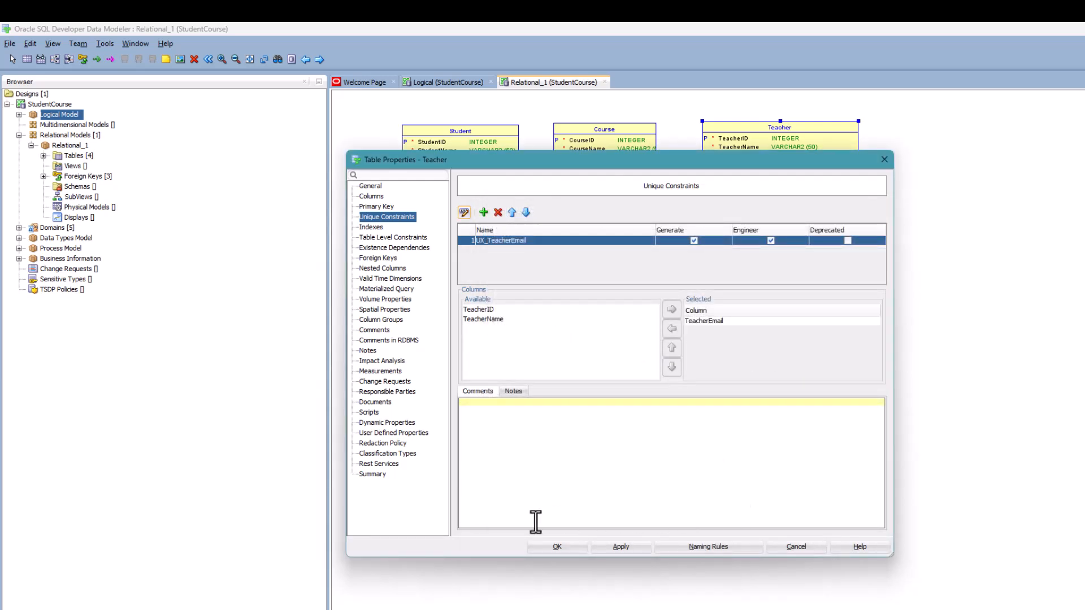
{"action": "left_click", "coordinate": [544, 552]}
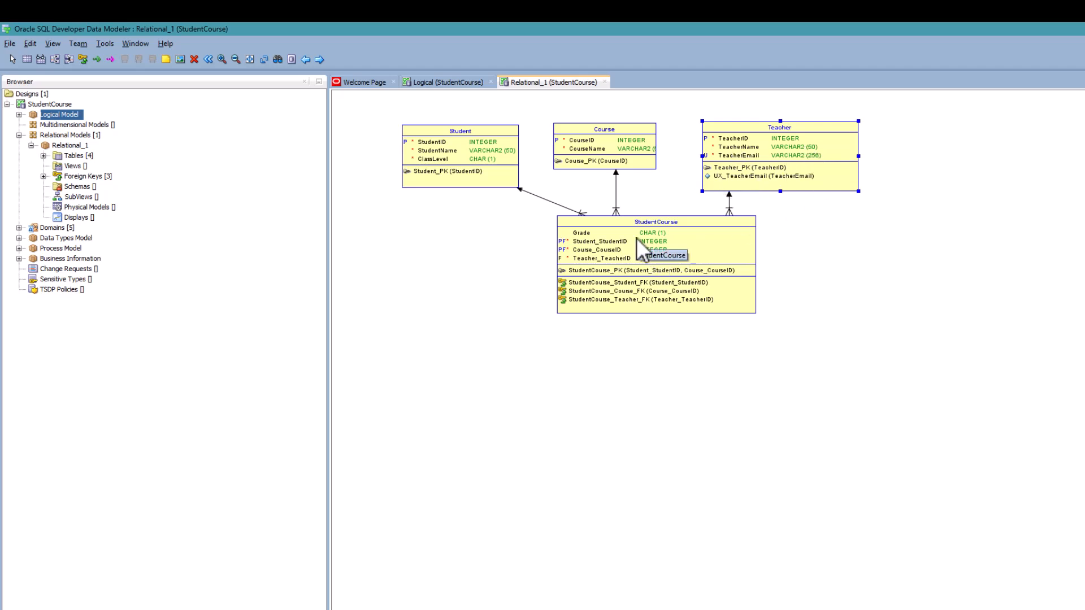
Step: Rename the StudentCourse table's Student_StudentID column as StudentID and apply the change
{"action": "left_click", "coordinate": [613, 249]}
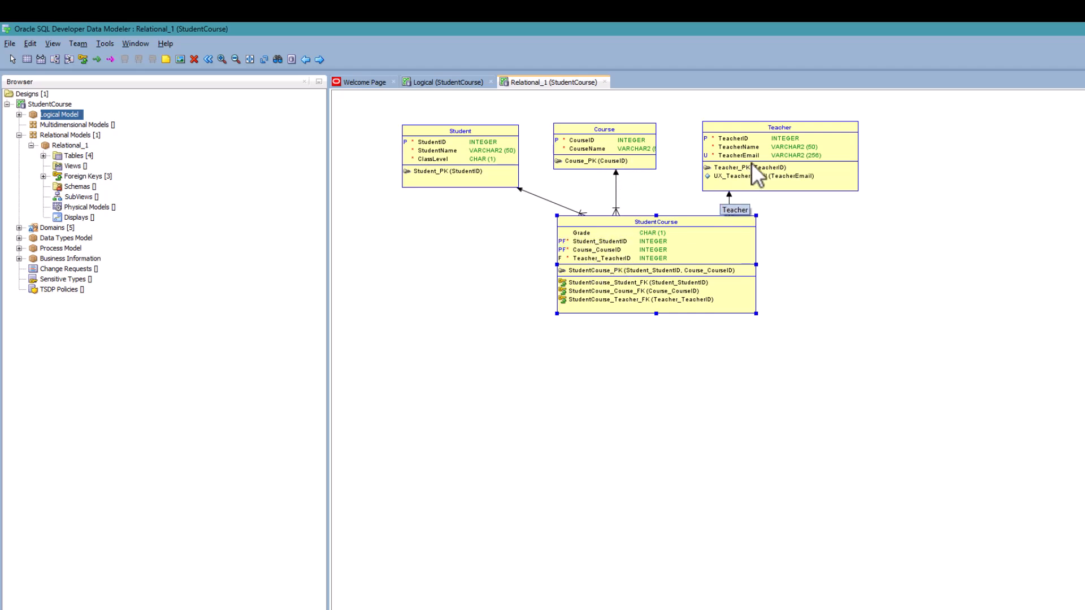
{"action": "right_click", "coordinate": [613, 249]}
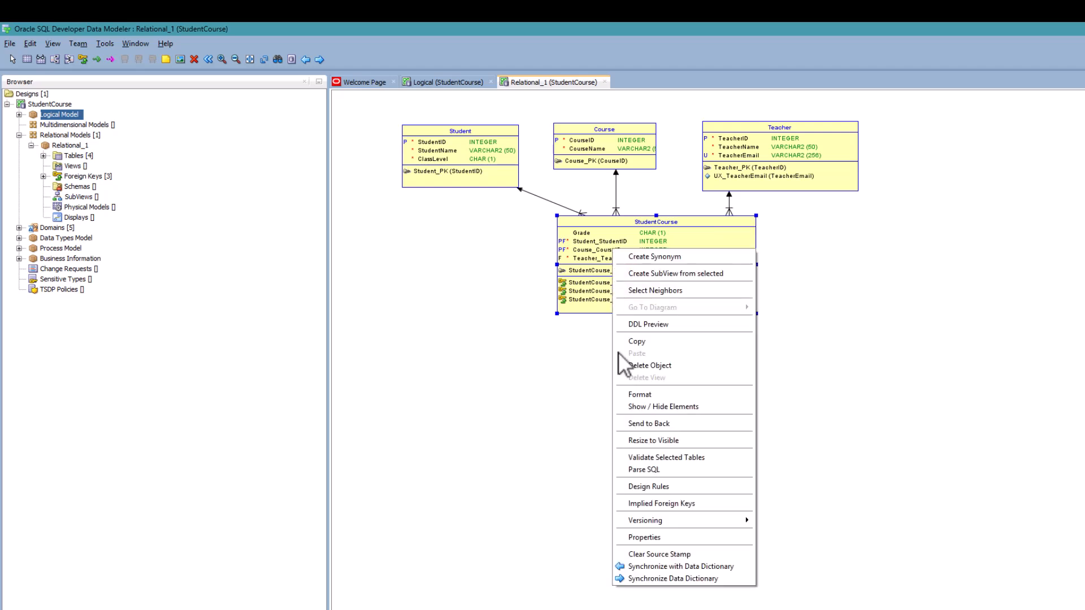
{"action": "left_click", "coordinate": [628, 537]}
{"action": "left_click", "coordinate": [372, 196]}
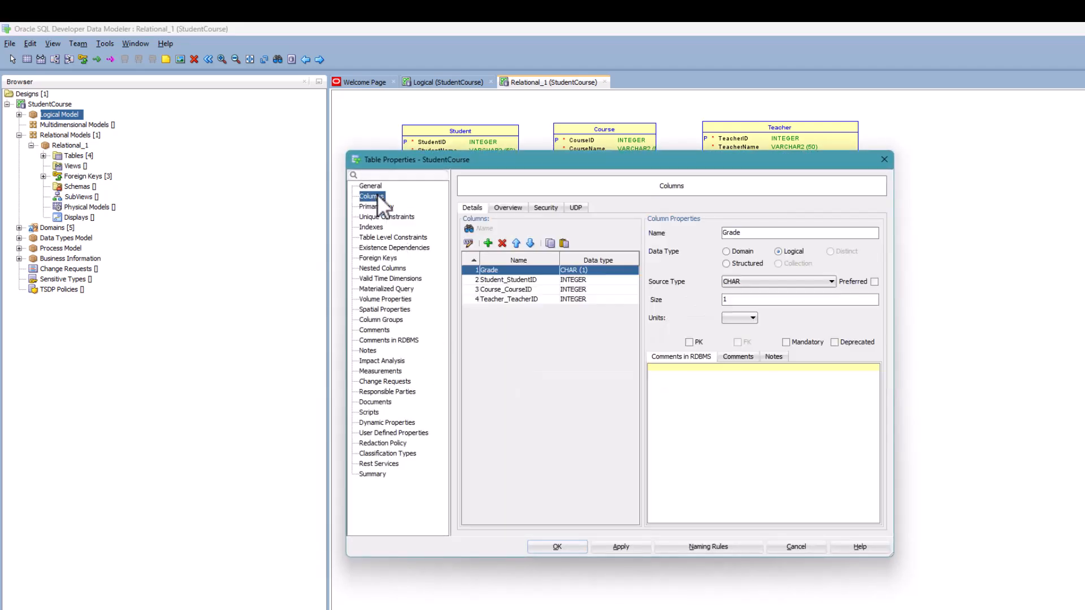
{"action": "left_click", "coordinate": [514, 279]}
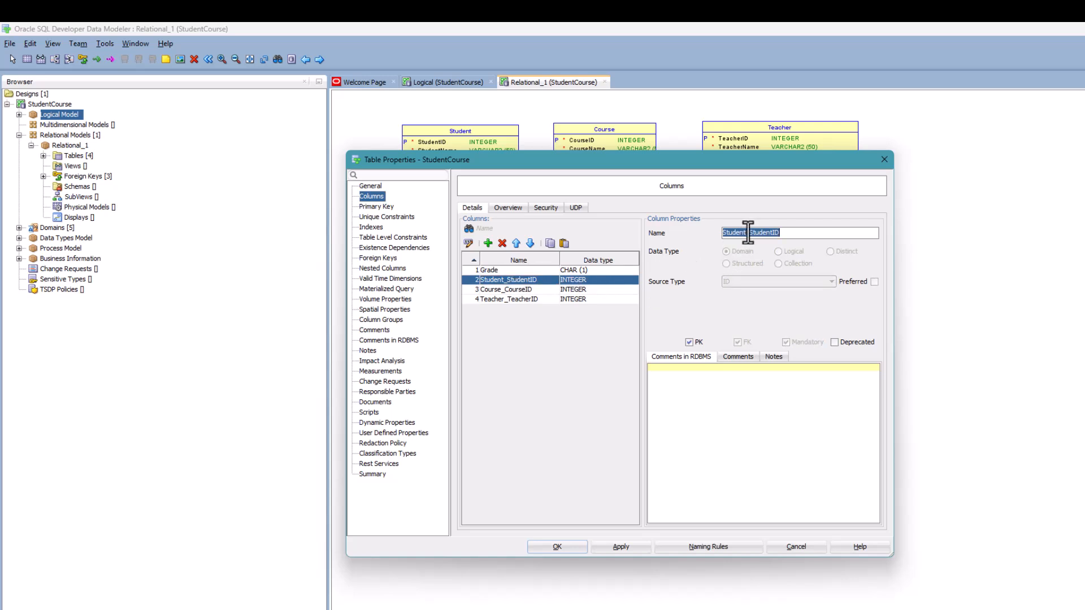
{"action": "left_click_drag", "start_coordinate": [749, 232], "coordinate": [710, 229]}
{"action": "key", "text": "BackSpace"}
{"action": "left_click", "coordinate": [621, 547]}
Step: Rename the StudentCourse table's Course_CourseID column as CourseID and apply the change
{"action": "left_click", "coordinate": [504, 288]}
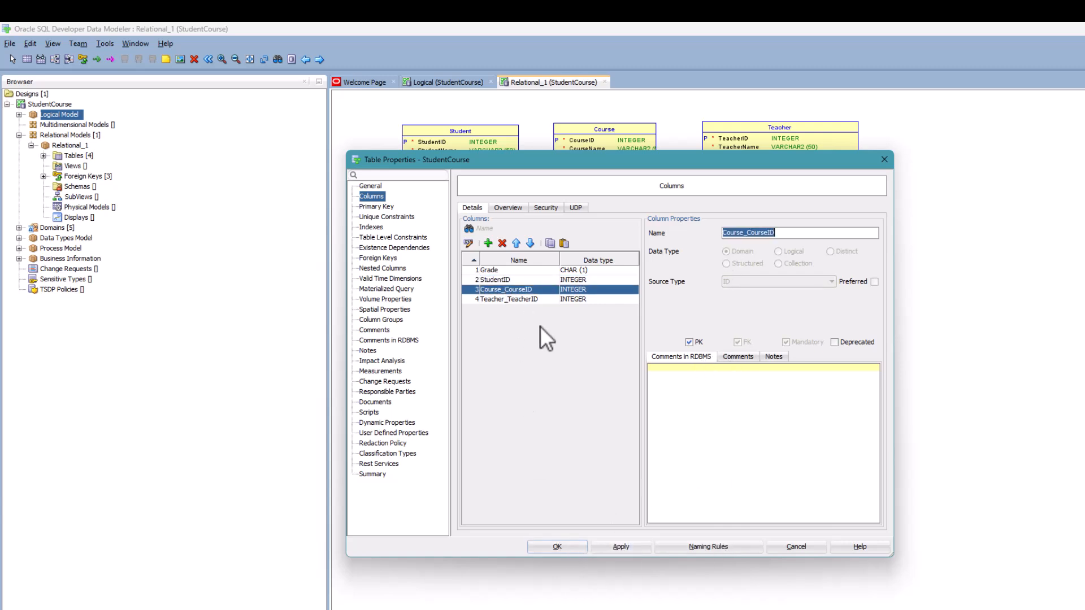
{"action": "left_click", "coordinate": [745, 232]}
{"action": "left_click_drag", "start_coordinate": [745, 232], "coordinate": [698, 225]}
{"action": "key", "text": "BackSpace"}
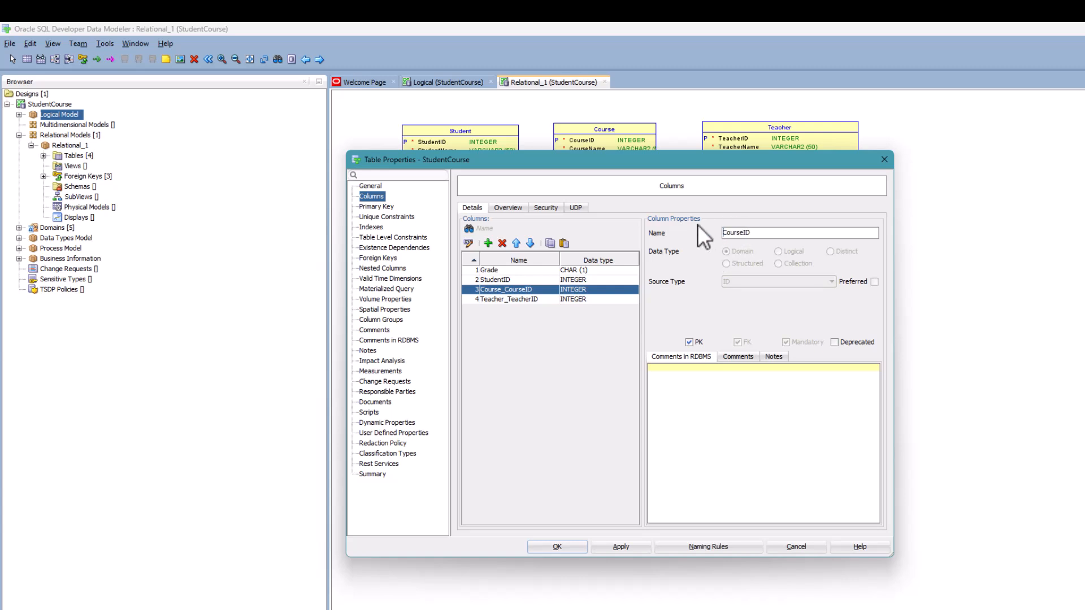
{"action": "left_click", "coordinate": [611, 546]}
Step: Rename the StudentCourse table's Teacher_TeacherID column as TeacherID and apply the change
{"action": "left_click", "coordinate": [487, 299]}
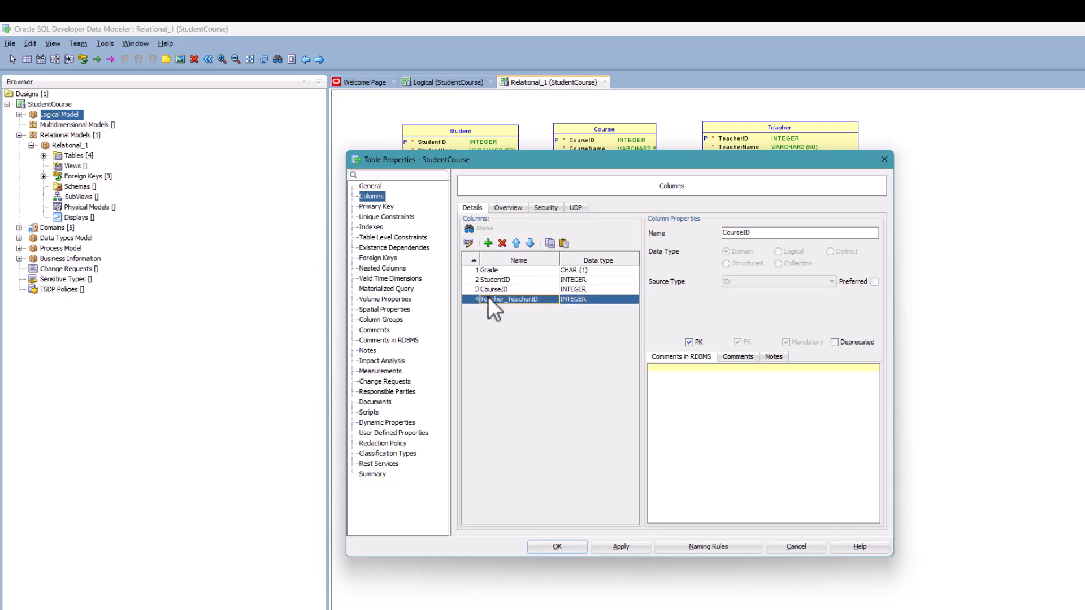
{"action": "left_click_drag", "start_coordinate": [748, 233], "coordinate": [707, 229]}
{"action": "key", "text": "BackSpace"}
{"action": "left_click", "coordinate": [634, 547]}
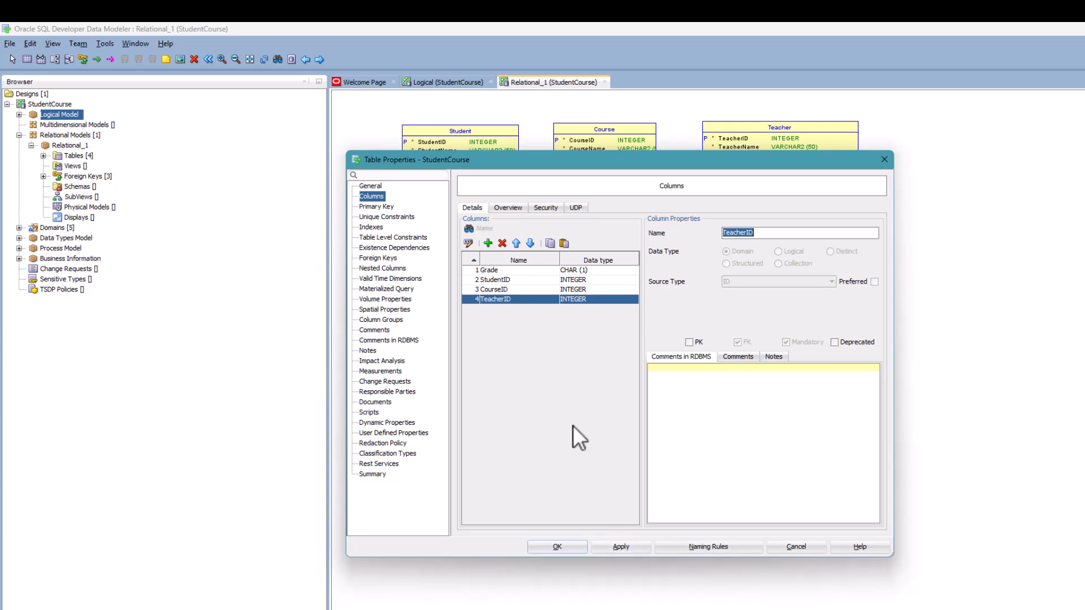
Step: Restrict the StudentCourse table's Grade column to the list of values A, B, C, D and F, and save the column and table properties
{"action": "left_click", "coordinate": [497, 270]}
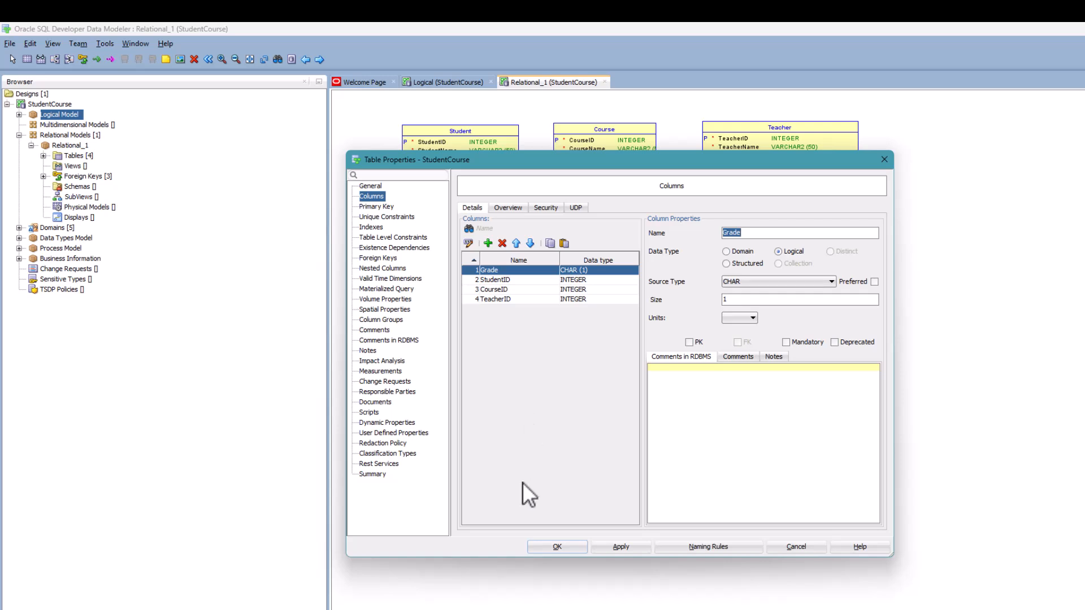
{"action": "left_click", "coordinate": [470, 240]}
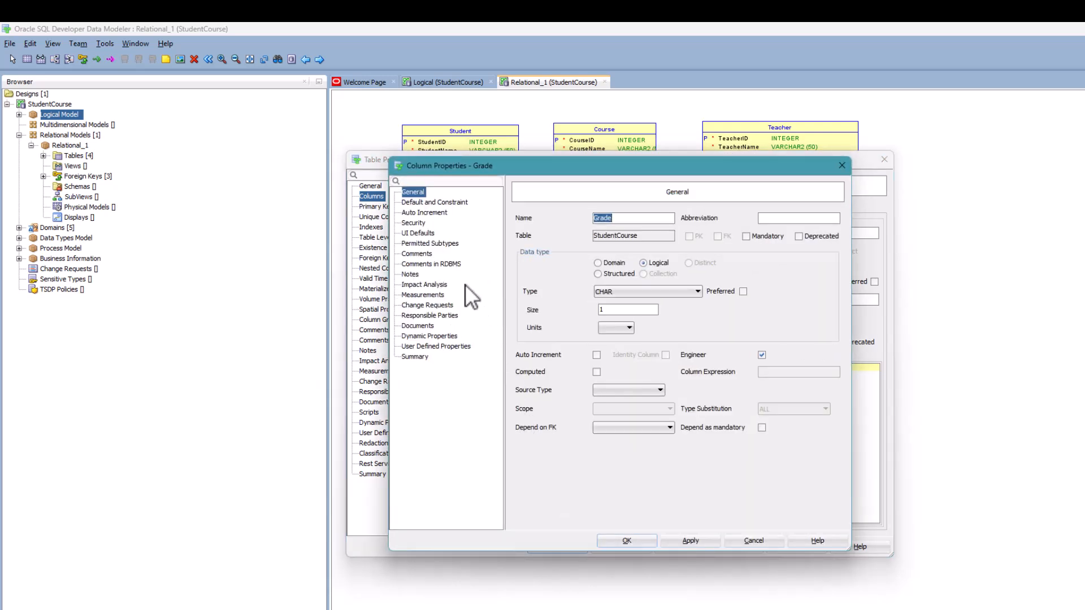
{"action": "left_click", "coordinate": [442, 203]}
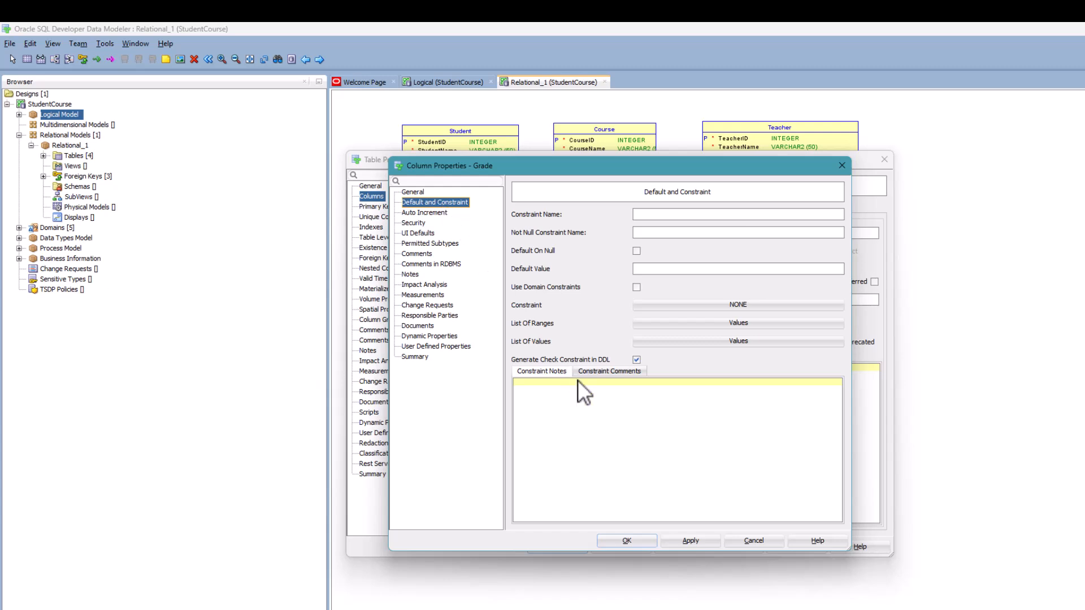
{"action": "left_click", "coordinate": [741, 341]}
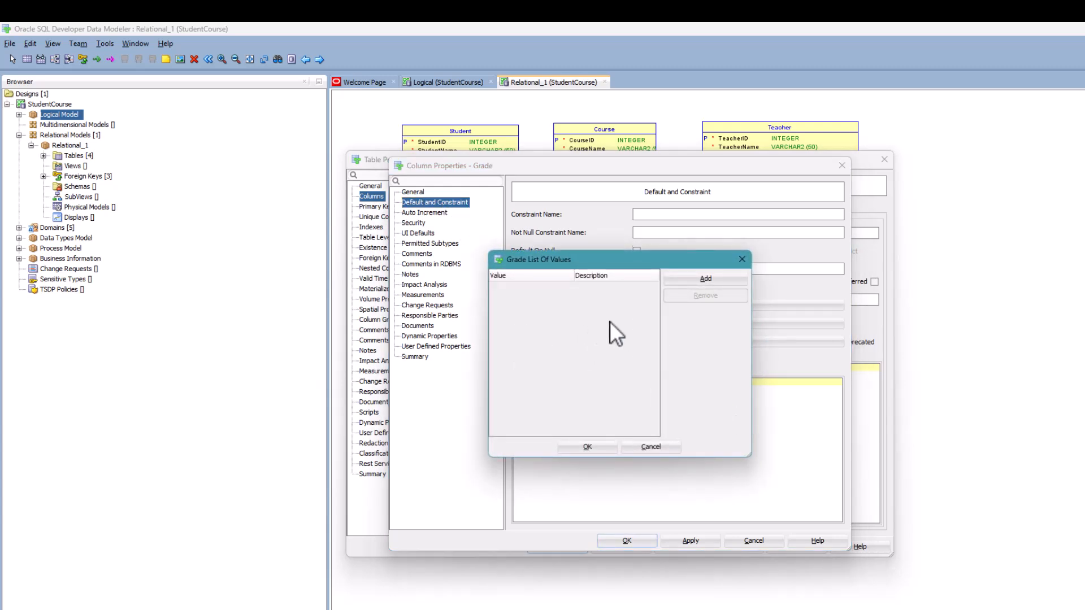
{"action": "left_click", "coordinate": [695, 279]}
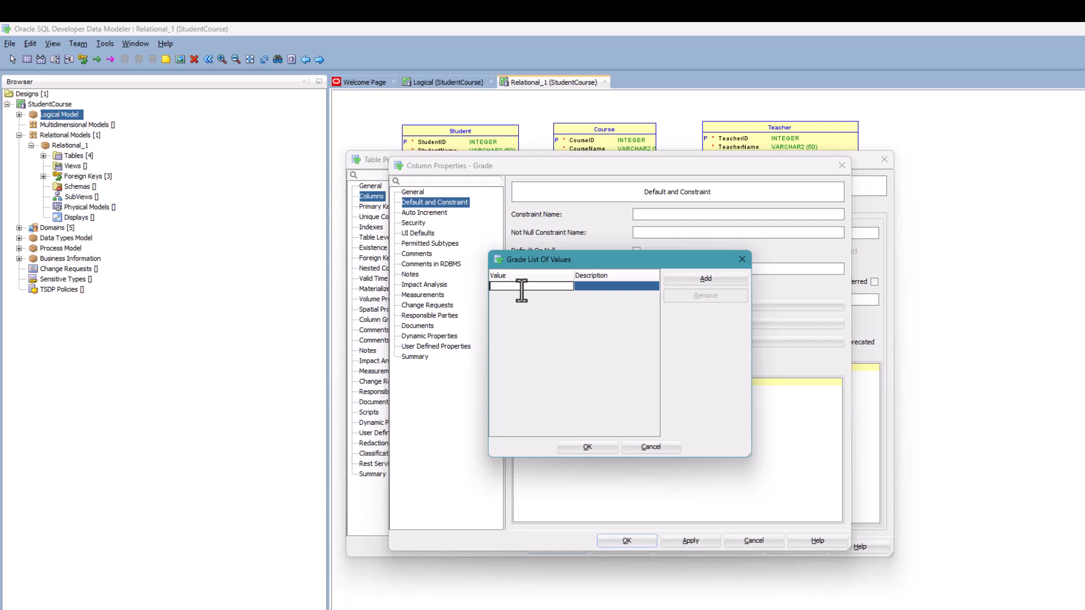
{"action": "type", "text": "A"}
{"action": "left_click", "coordinate": [729, 279]}
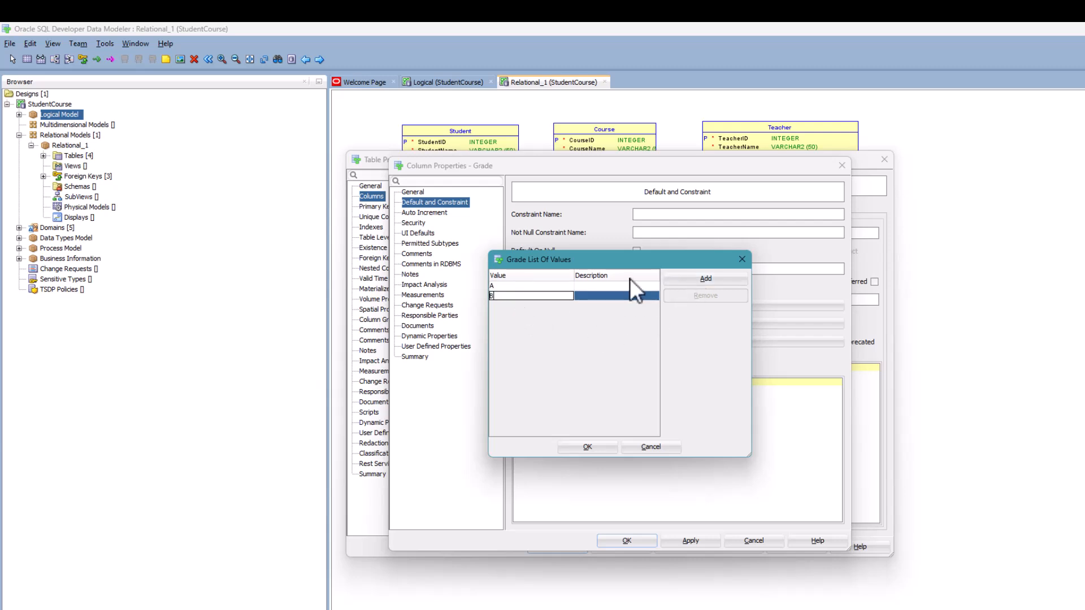
{"action": "left_click", "coordinate": [706, 278]}
{"action": "type", "text": "C"}
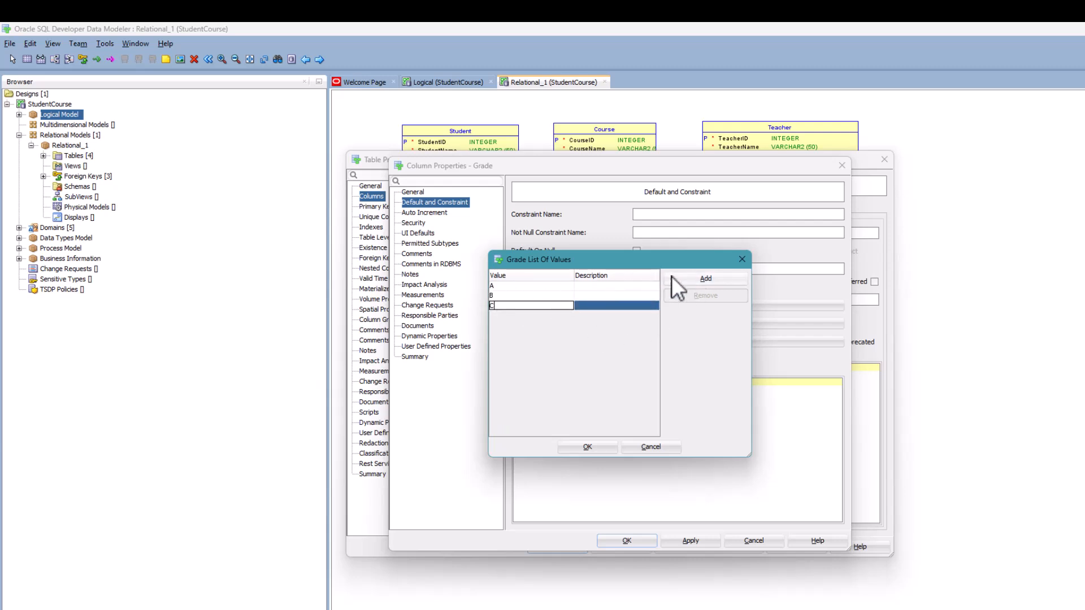
{"action": "left_click", "coordinate": [710, 277]}
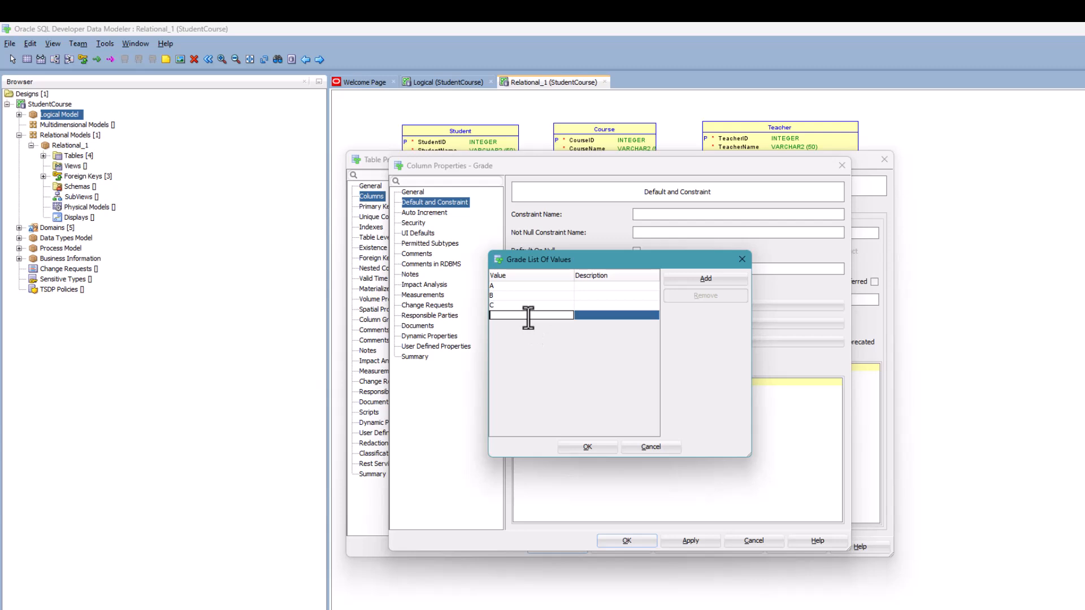
{"action": "type", "text": "D"}
{"action": "left_click", "coordinate": [685, 279]}
{"action": "type", "text": "F"}
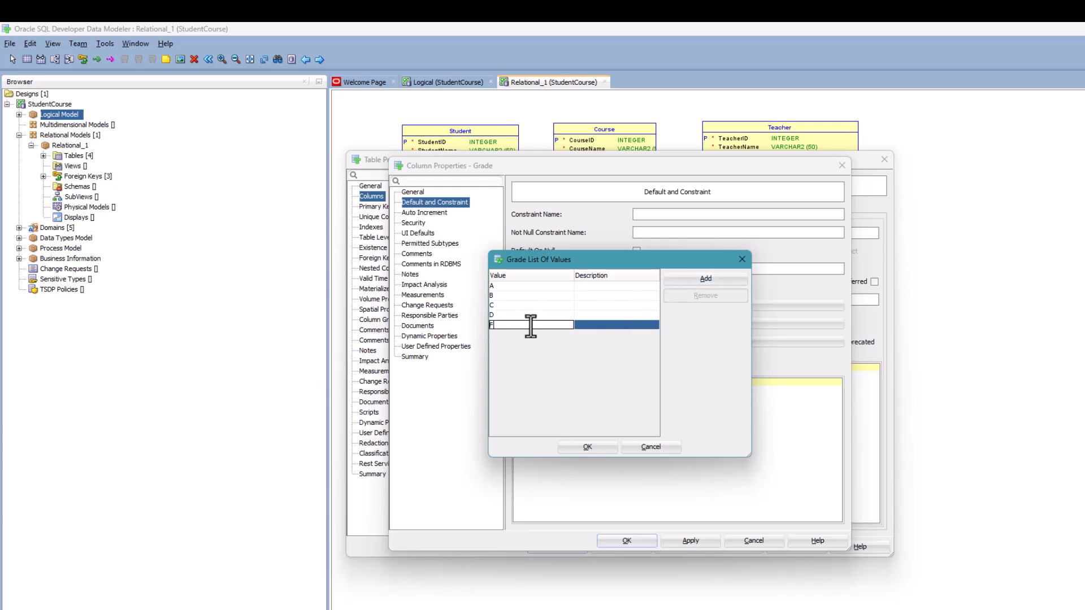
{"action": "left_click", "coordinate": [588, 447]}
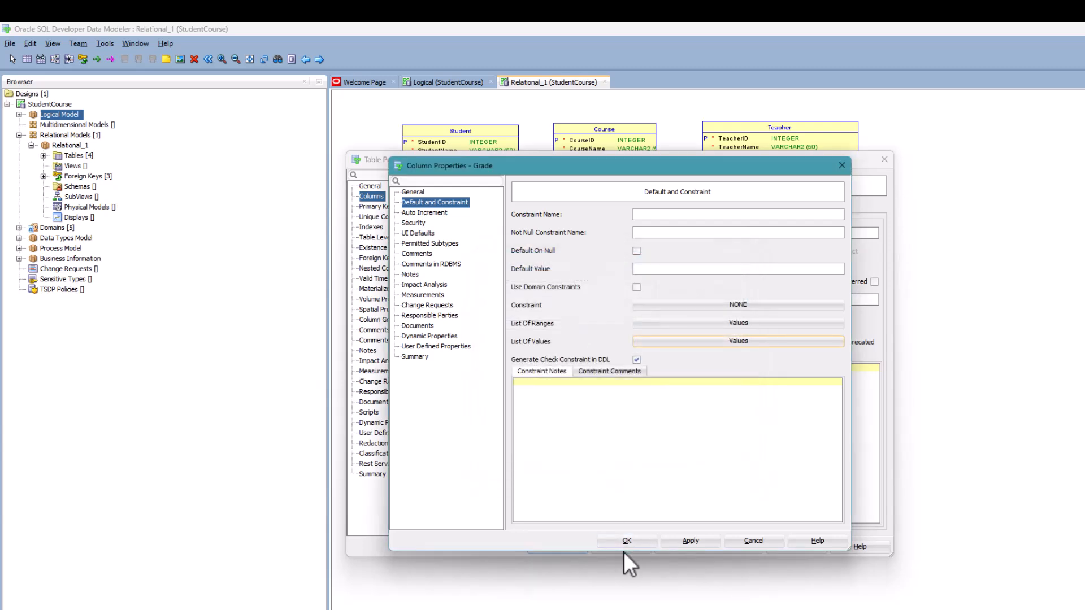
{"action": "left_click", "coordinate": [680, 544]}
{"action": "left_click", "coordinate": [639, 543]}
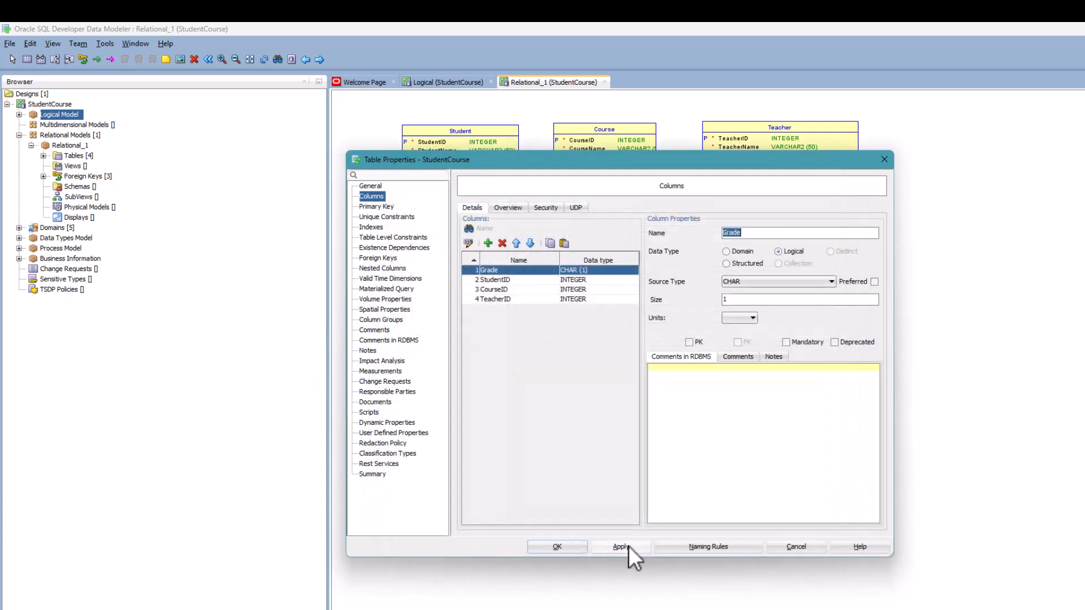
{"action": "left_click", "coordinate": [565, 546]}
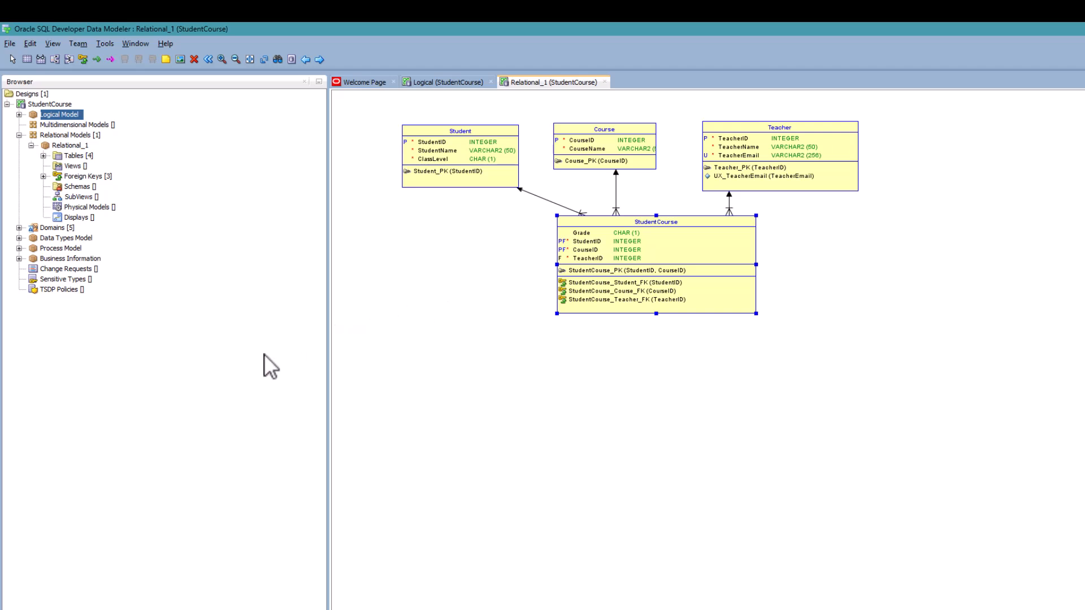
Step: Start a DDL file export of Relational_1 and set the target database to SQL Server 2012
{"action": "left_click", "coordinate": [12, 44]}
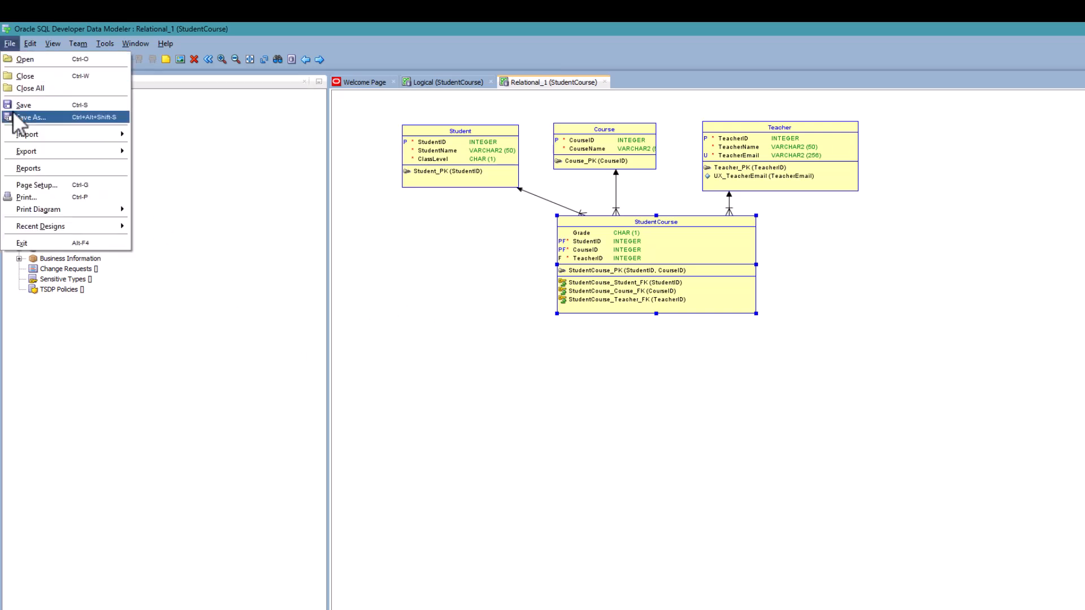
{"action": "mouse_move", "coordinate": [19, 150]}
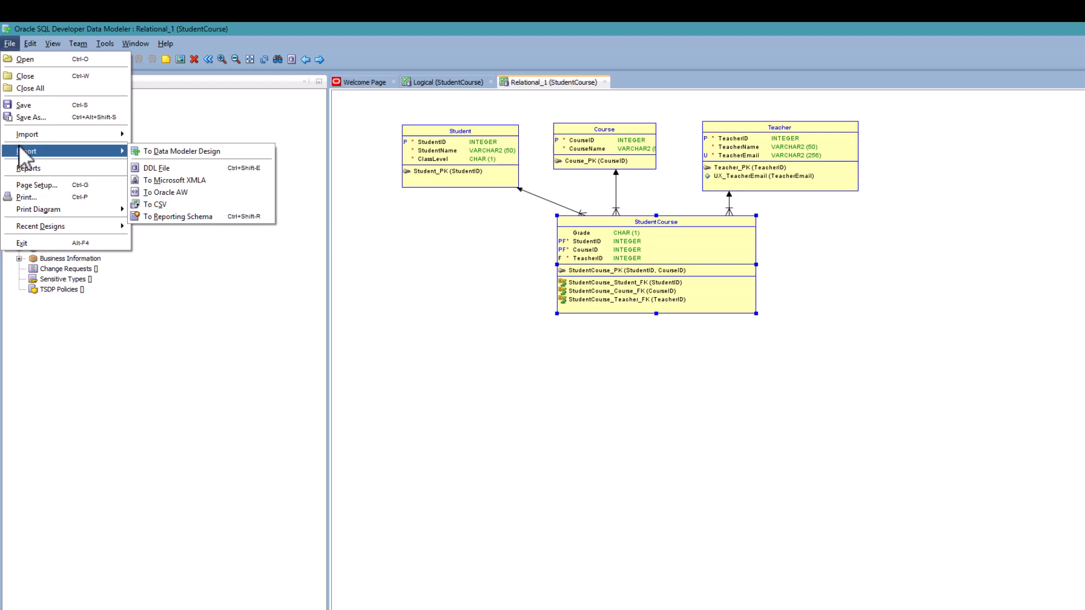
{"action": "left_click", "coordinate": [145, 168]}
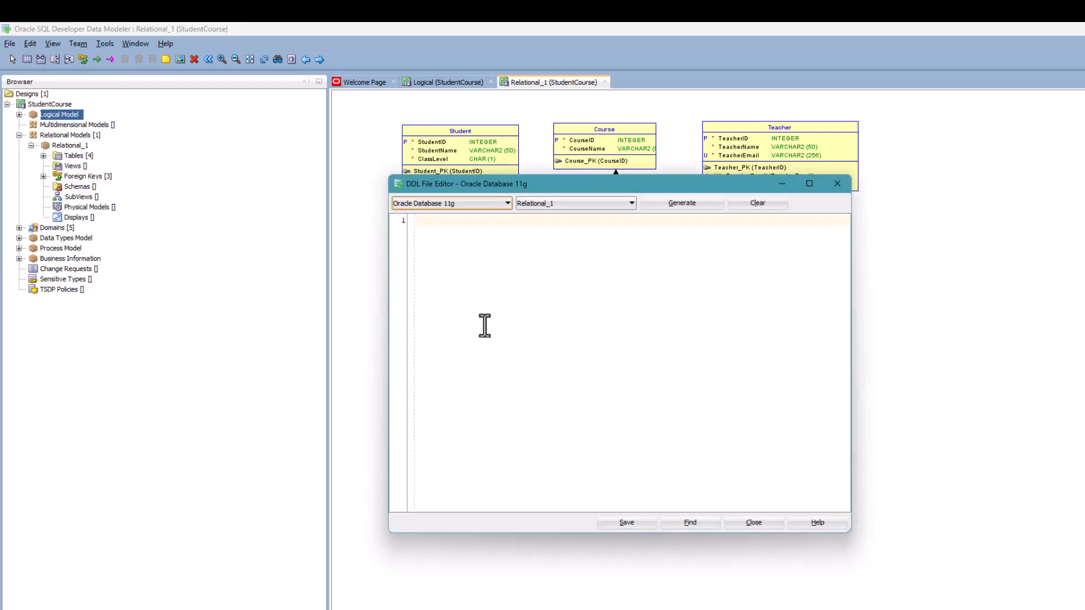
{"action": "left_click", "coordinate": [506, 203]}
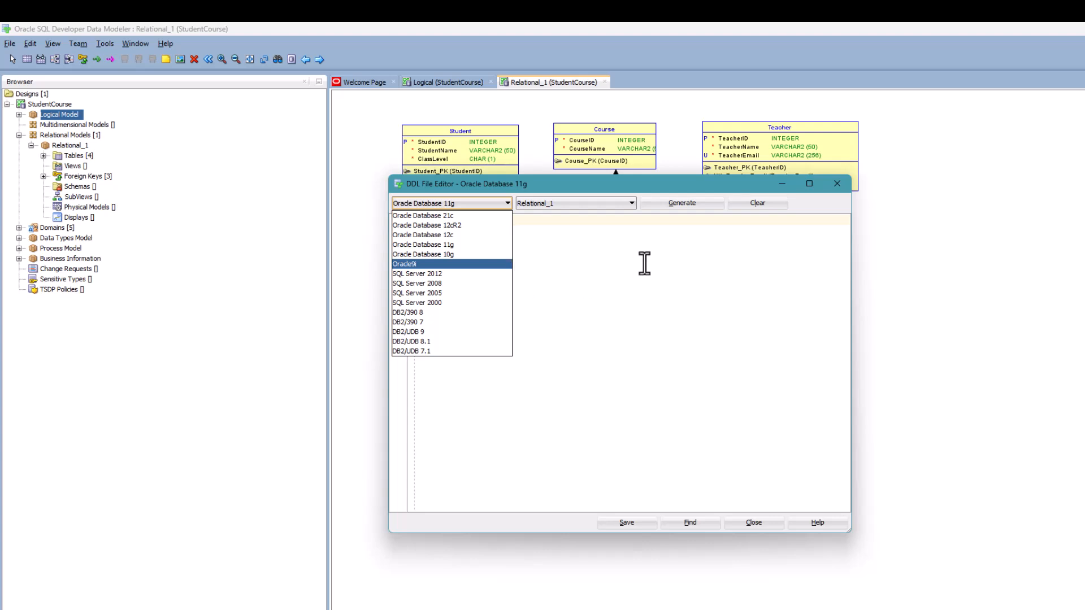
{"action": "left_click", "coordinate": [424, 276]}
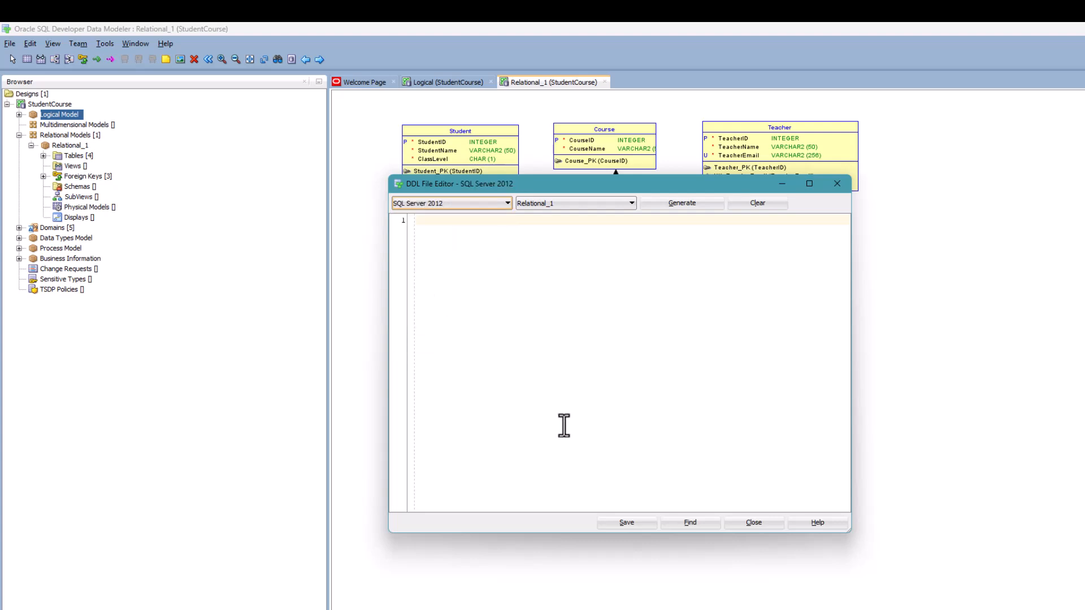
Step: Review the drop, name substitution and table script options, and generate the SQL Server 2012 DDL with the default settings
{"action": "left_click", "coordinate": [698, 203]}
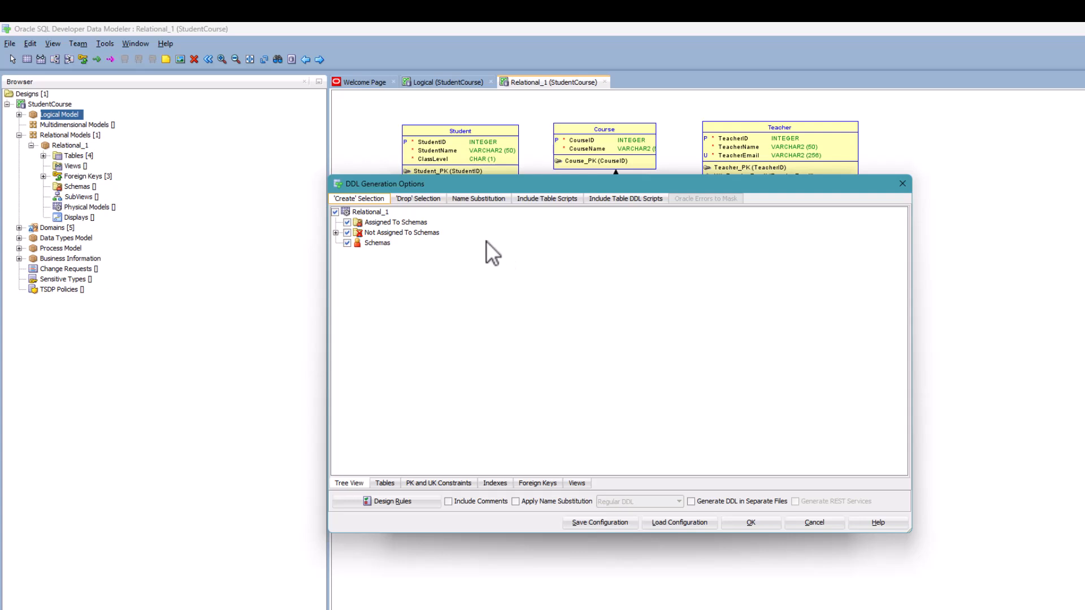
{"action": "left_click", "coordinate": [418, 199]}
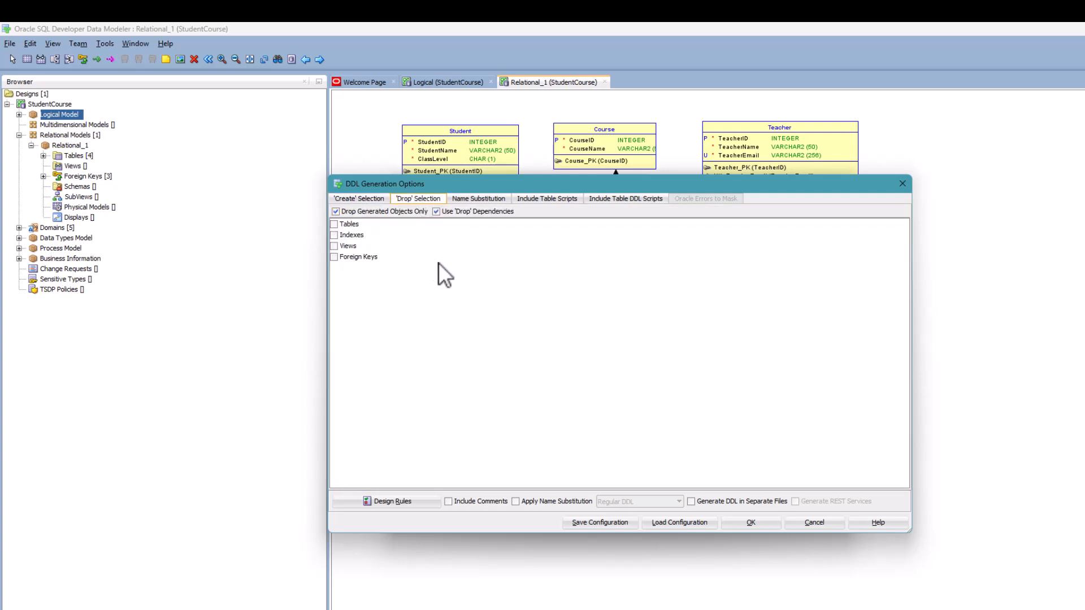
{"action": "left_click", "coordinate": [487, 200]}
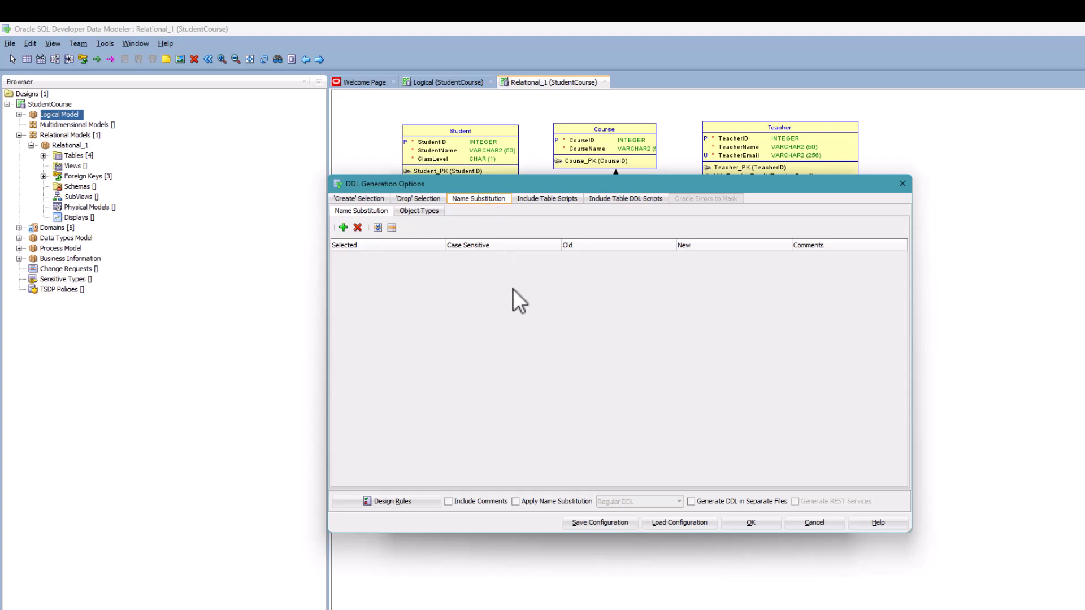
{"action": "left_click", "coordinate": [562, 196]}
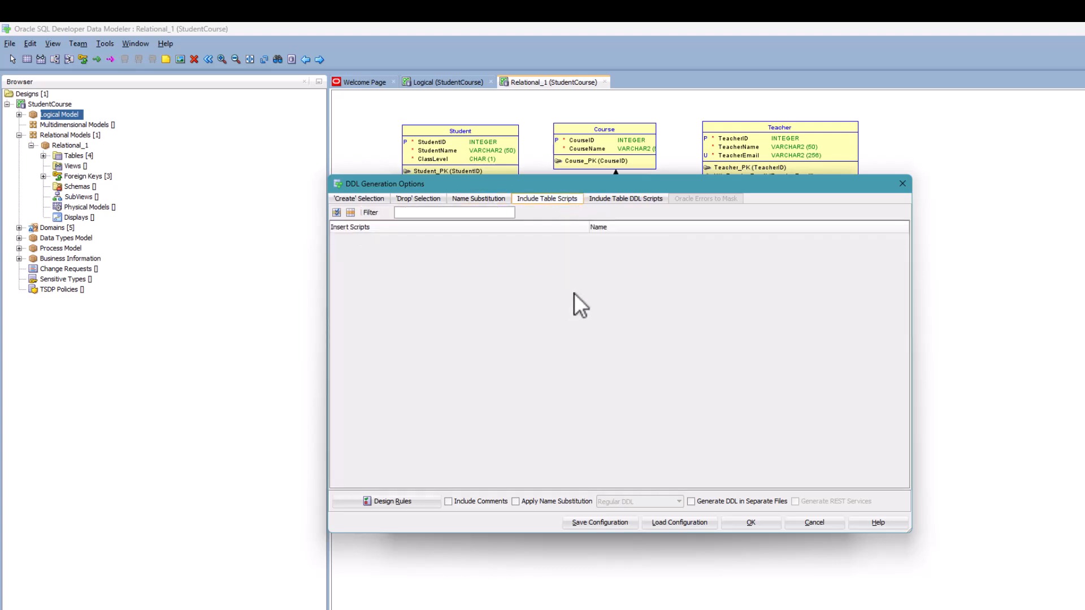
{"action": "left_click", "coordinate": [629, 198]}
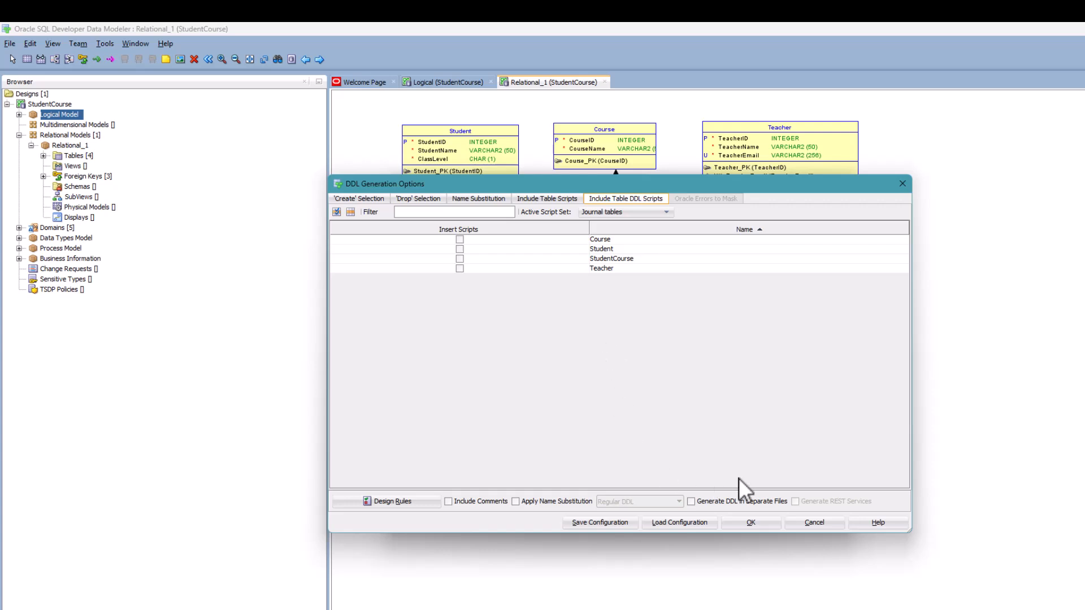
{"action": "left_click", "coordinate": [747, 523]}
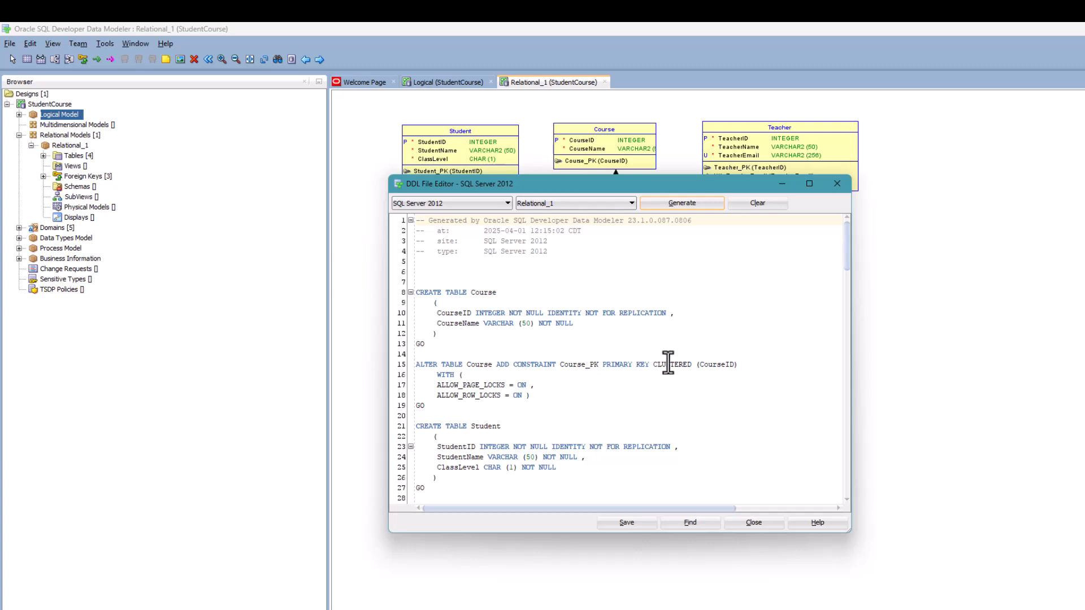
Step: Examine the Course, Student and StudentCourse table definitions, primary keys and check constraints in the generated SQL Server script
{"action": "left_click_drag", "start_coordinate": [847, 237], "coordinate": [843, 249]}
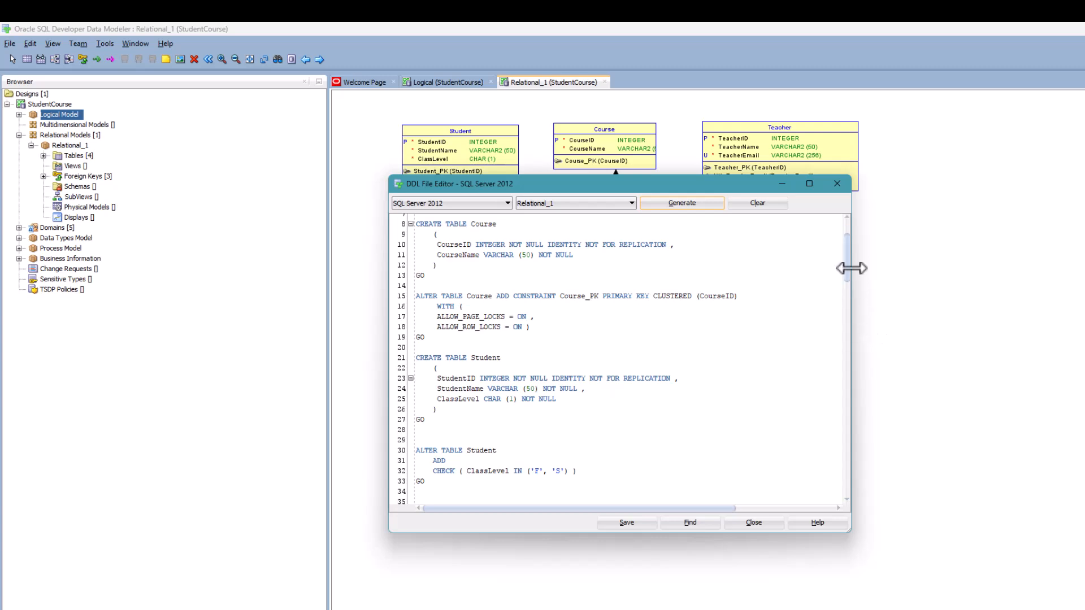
{"action": "left_click_drag", "start_coordinate": [846, 257], "coordinate": [847, 266]}
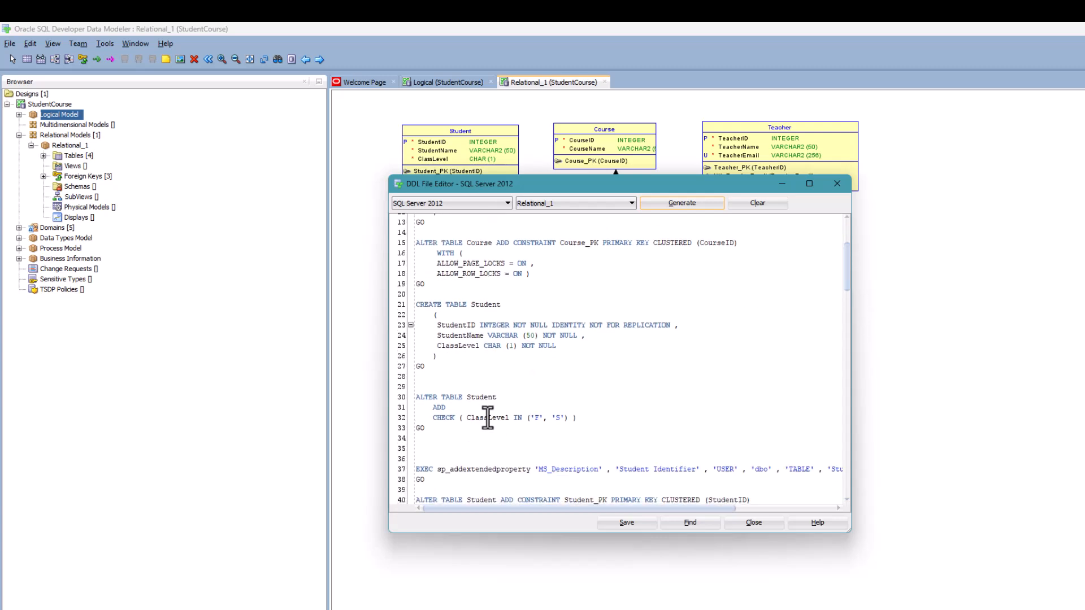
{"action": "left_click_drag", "start_coordinate": [848, 257], "coordinate": [847, 271]}
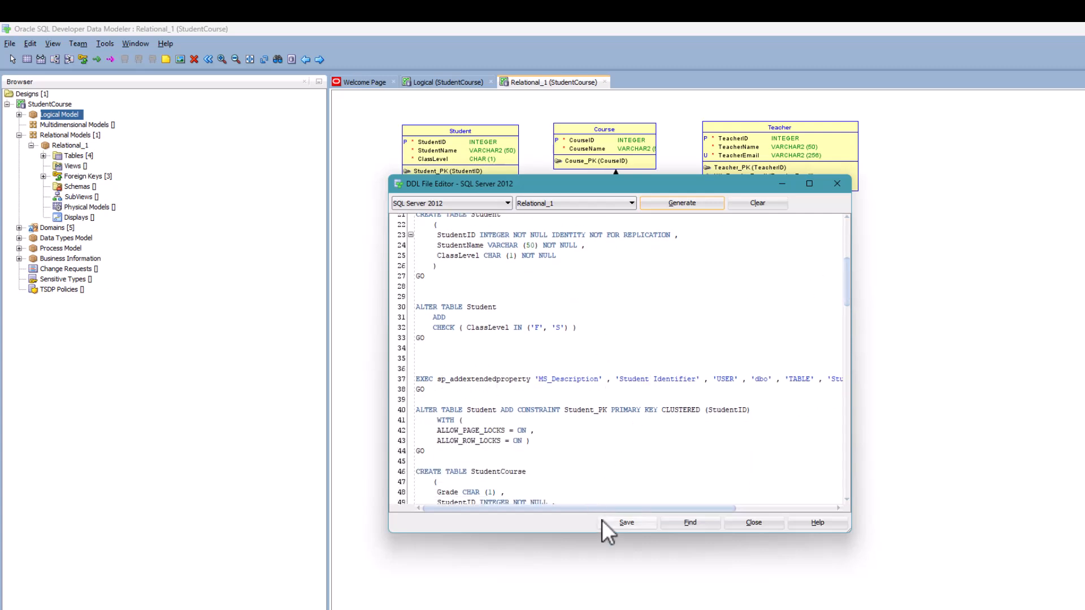
{"action": "left_click_drag", "start_coordinate": [605, 507], "coordinate": [538, 503]}
{"action": "left_click_drag", "start_coordinate": [850, 269], "coordinate": [849, 284]}
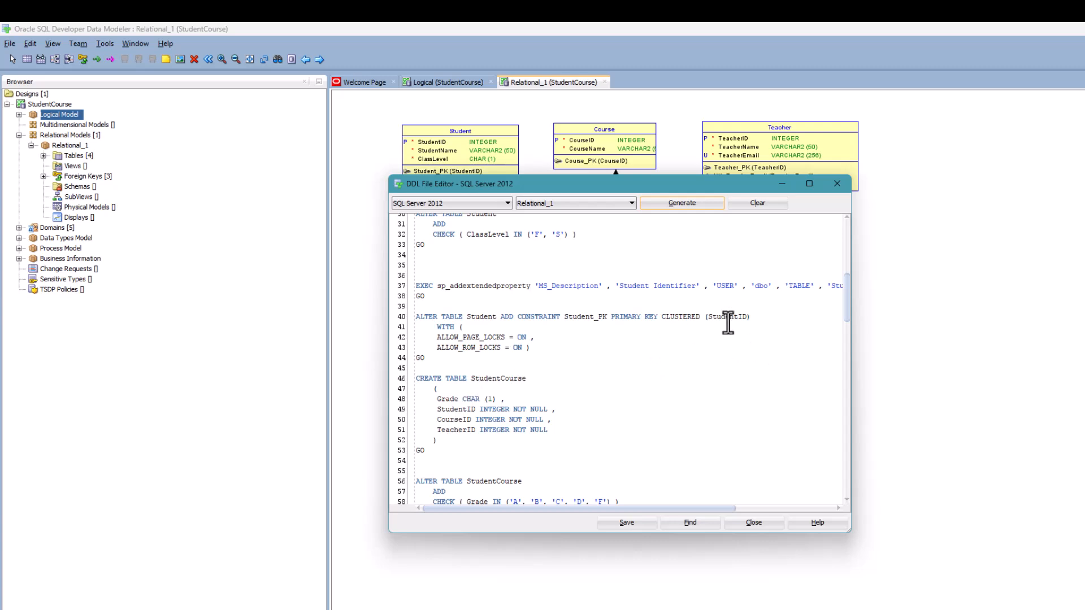
{"action": "left_click_drag", "start_coordinate": [845, 289], "coordinate": [844, 302]}
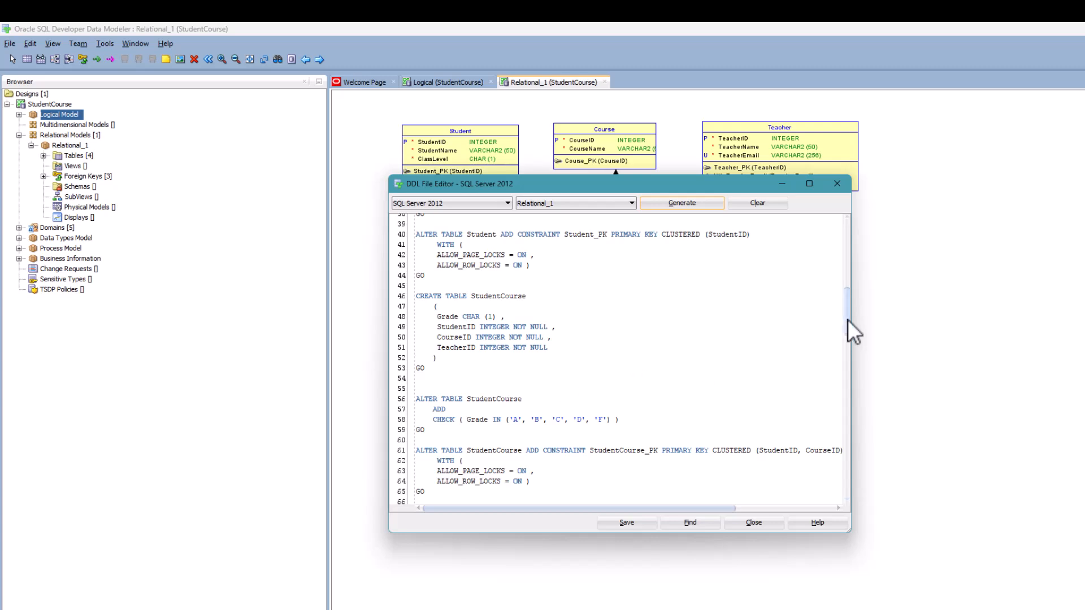
{"action": "left_click_drag", "start_coordinate": [844, 304], "coordinate": [846, 314]}
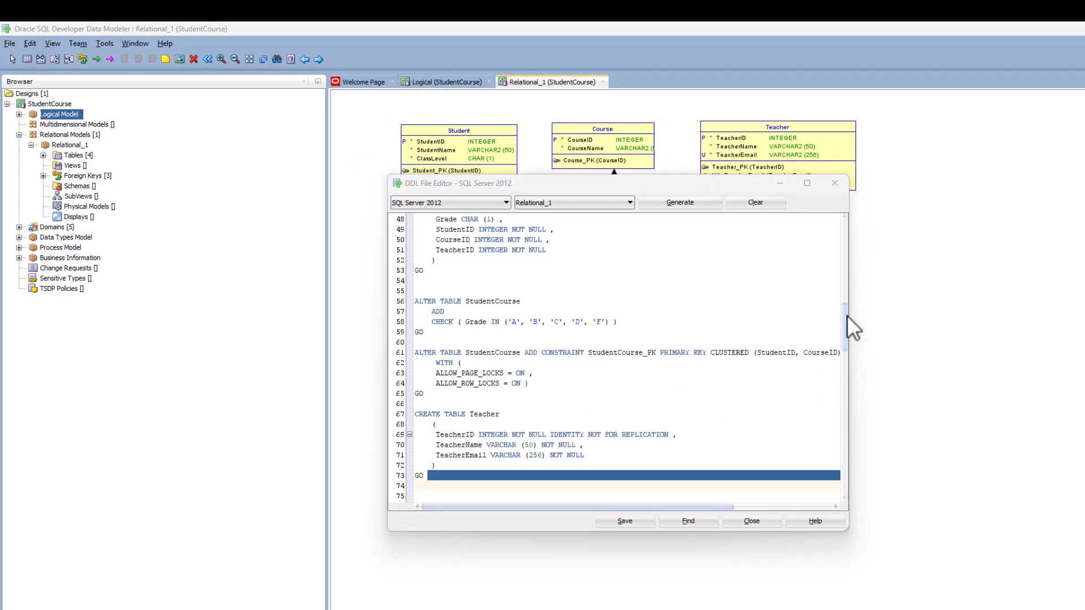
Step: Examine the Teacher table, unique and foreign key constraints and closing summary in the SQL Server script, and close the DDL editor
{"action": "left_click", "coordinate": [486, 417]}
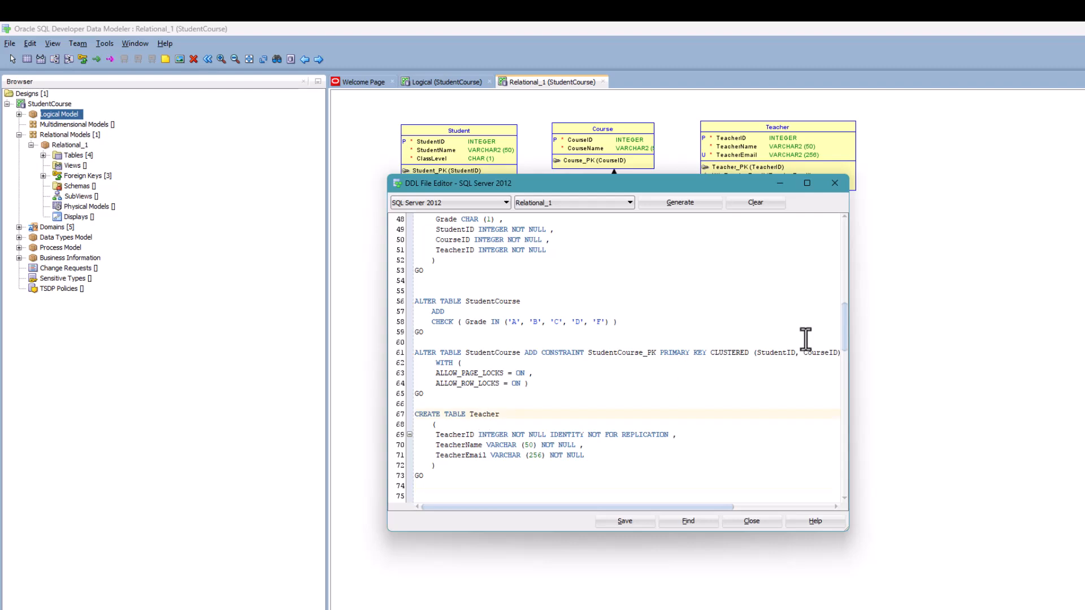
{"action": "left_click_drag", "start_coordinate": [842, 321], "coordinate": [850, 376]}
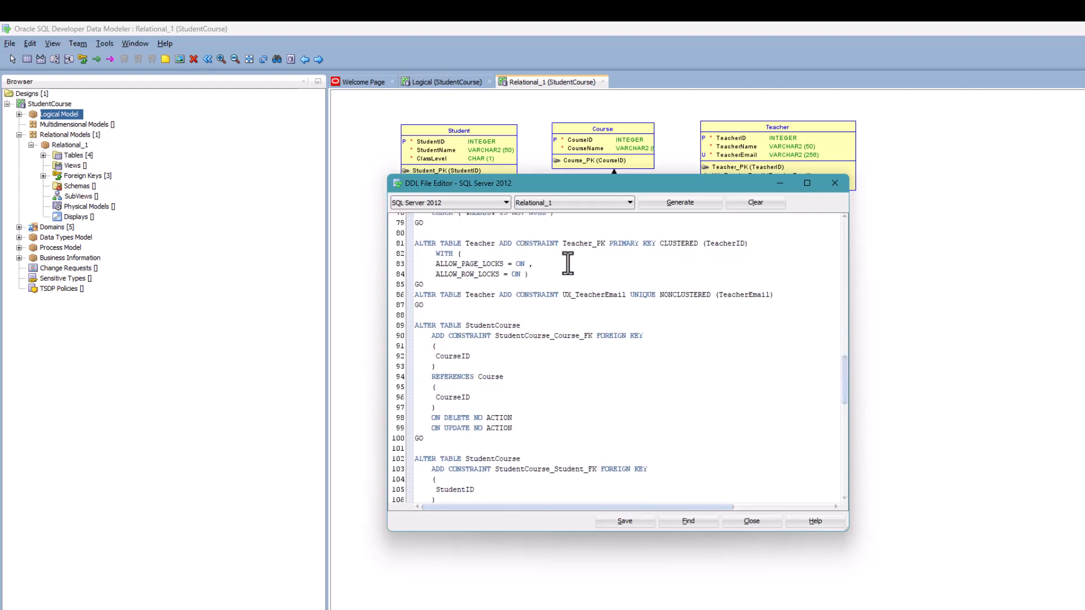
{"action": "double_click", "coordinate": [688, 296]}
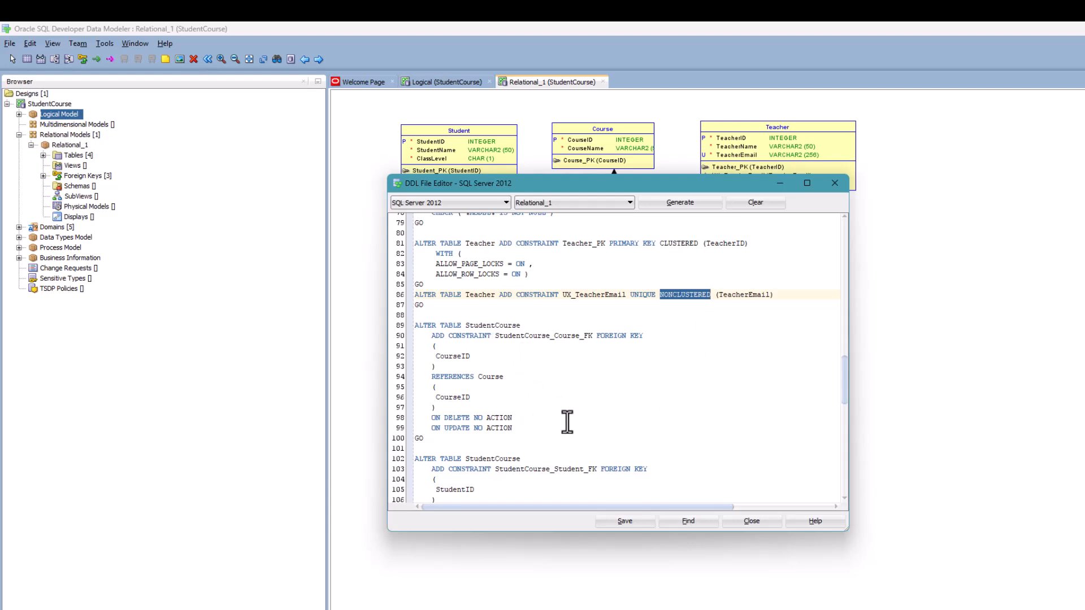
{"action": "scroll", "coordinate": [836, 402], "scroll_direction": "down", "scroll_amount": 6}
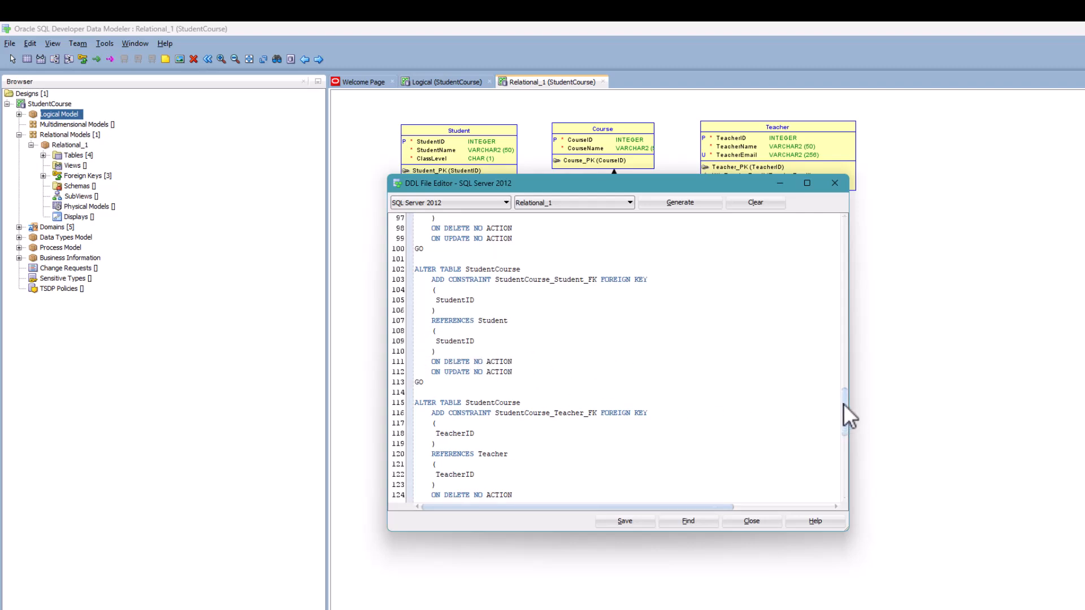
{"action": "left_click_drag", "start_coordinate": [843, 403], "coordinate": [825, 468]}
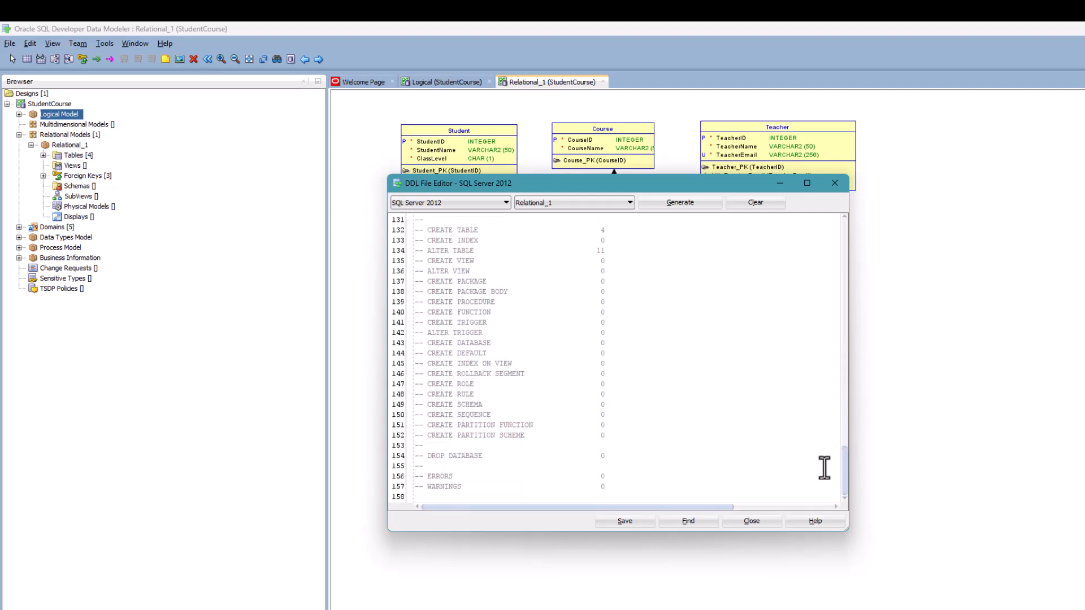
{"action": "left_click", "coordinate": [835, 185]}
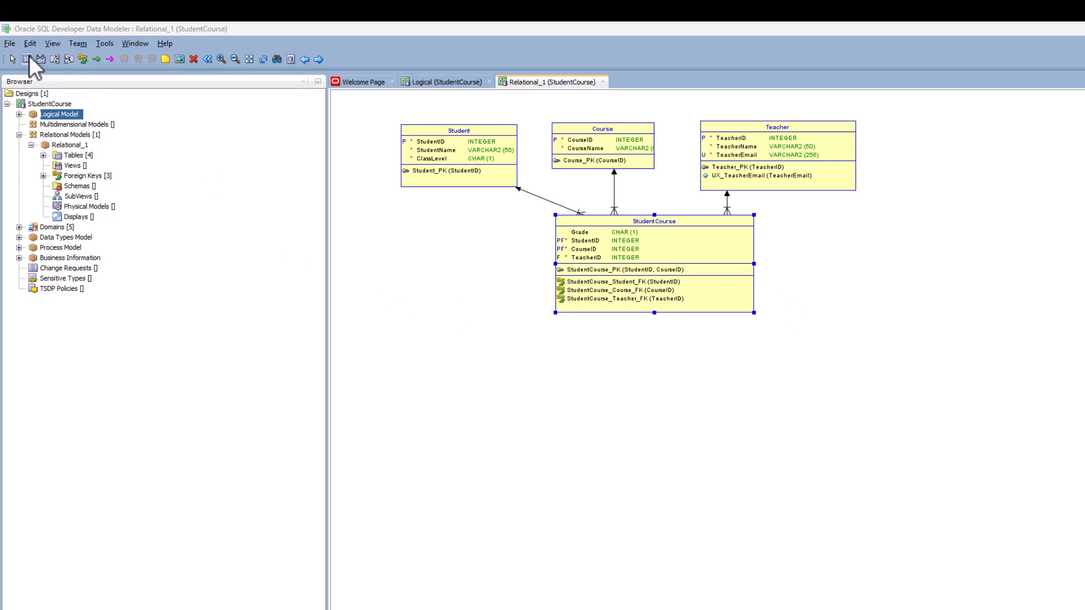
Step: Export Relational_1 to DDL again, generating the script for Oracle Database 21c with the default generation options
{"action": "left_click", "coordinate": [9, 44]}
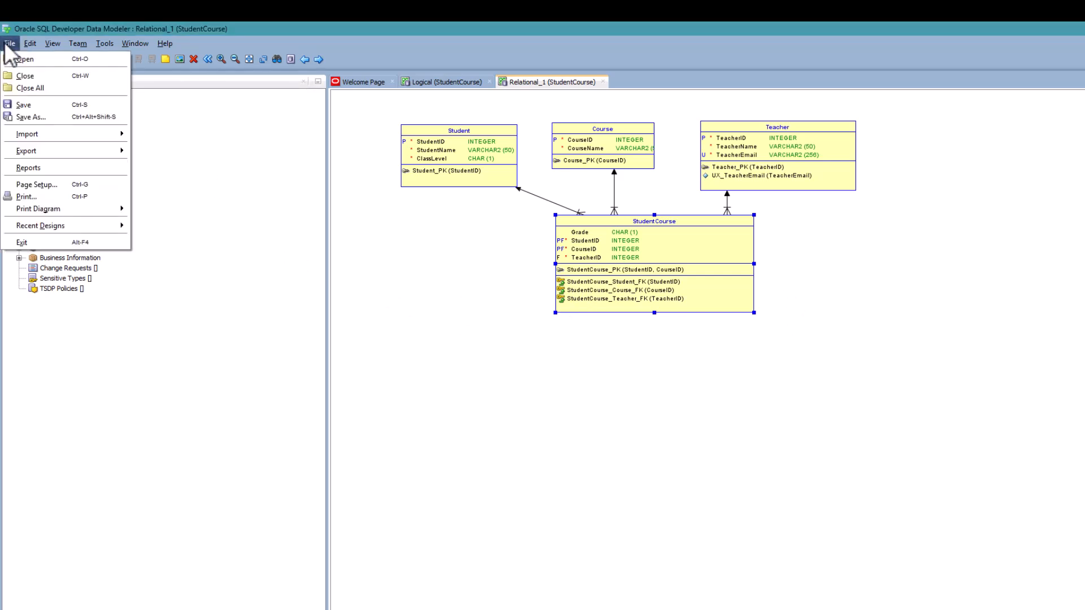
{"action": "mouse_move", "coordinate": [61, 149]}
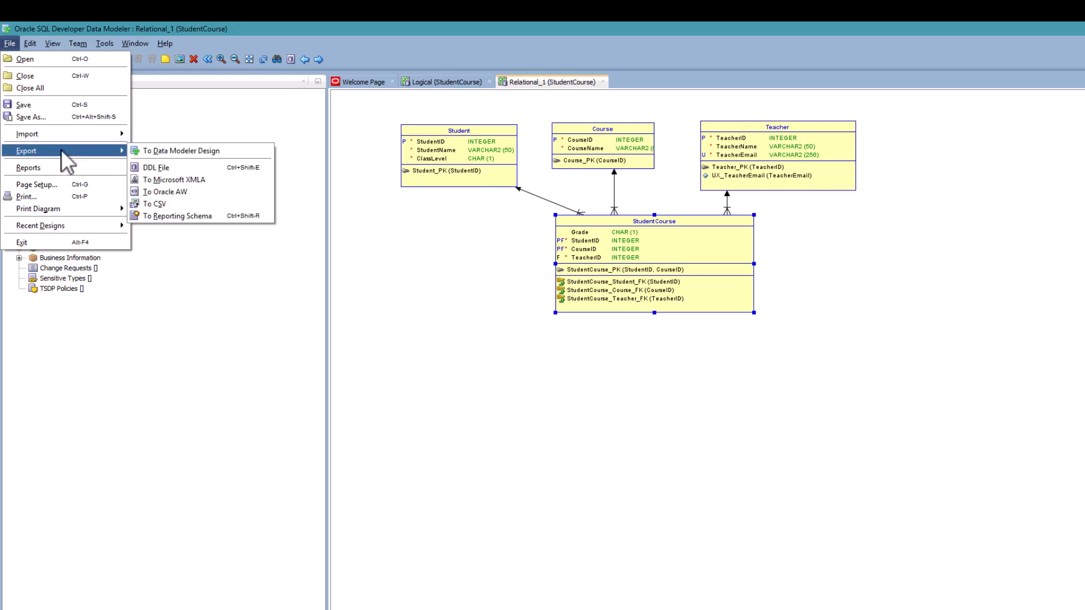
{"action": "left_click", "coordinate": [151, 164]}
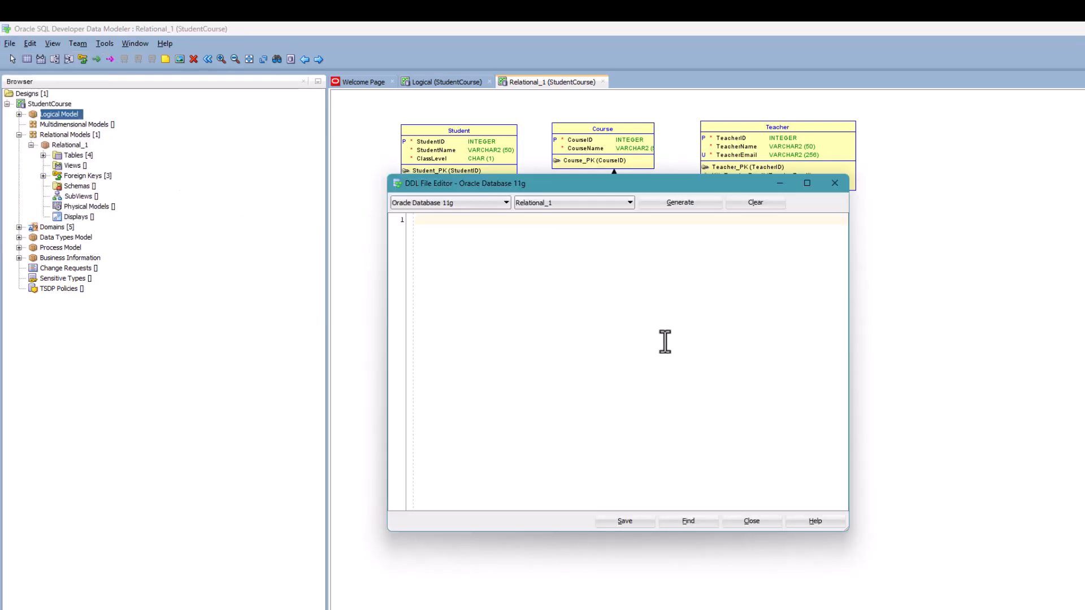
{"action": "left_click", "coordinate": [501, 205]}
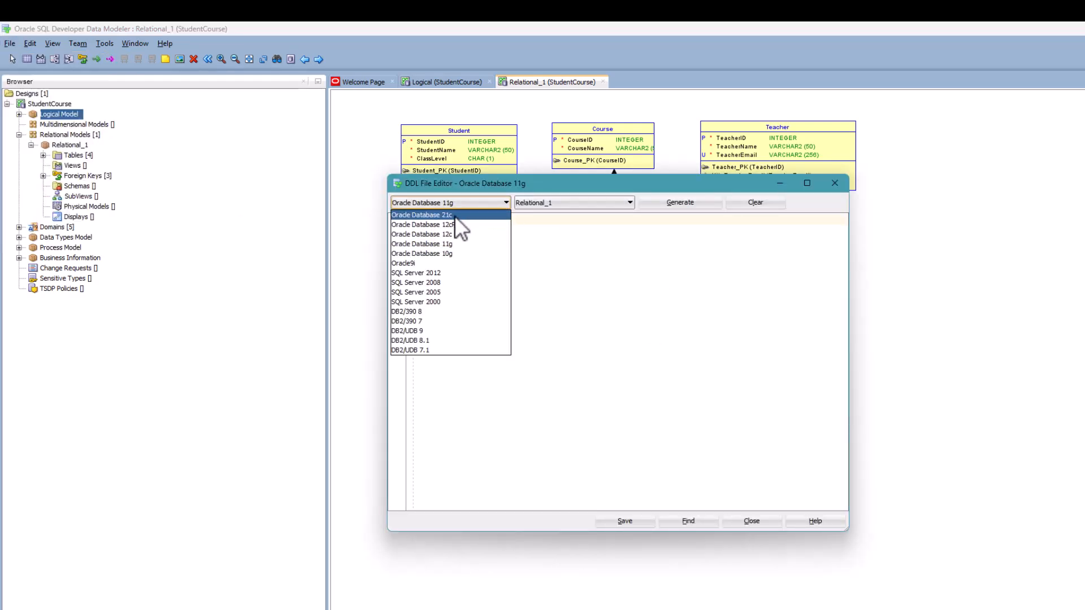
{"action": "left_click", "coordinate": [487, 215]}
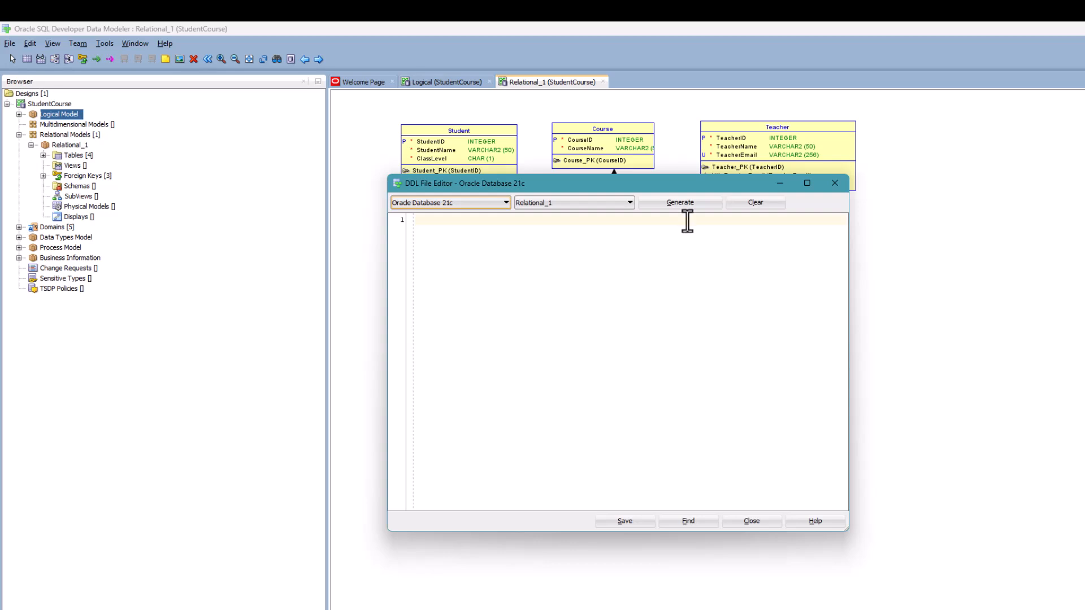
{"action": "left_click", "coordinate": [682, 201]}
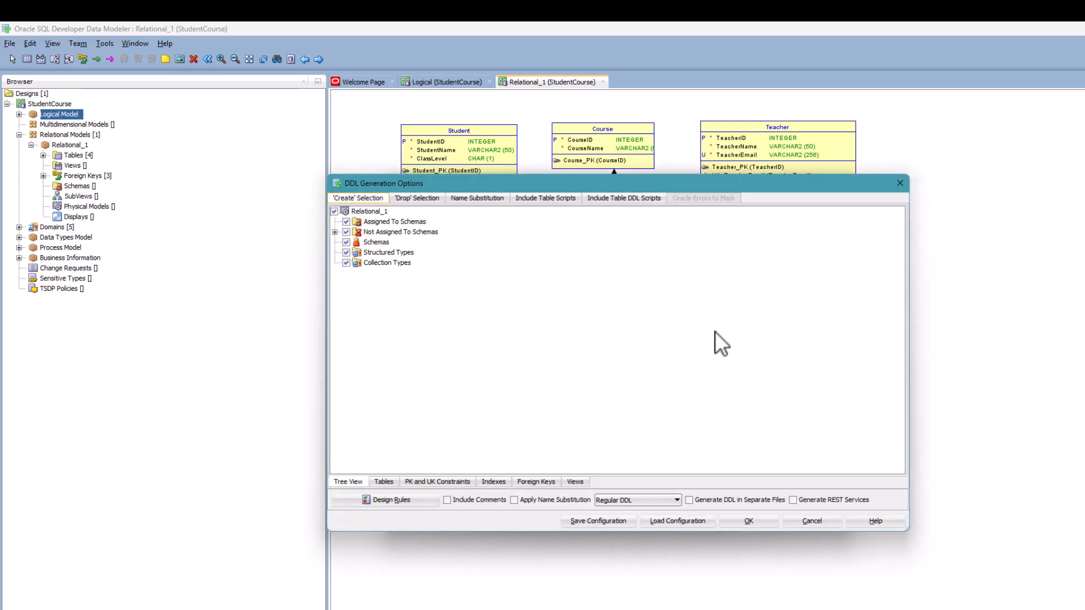
{"action": "left_click", "coordinate": [741, 517]}
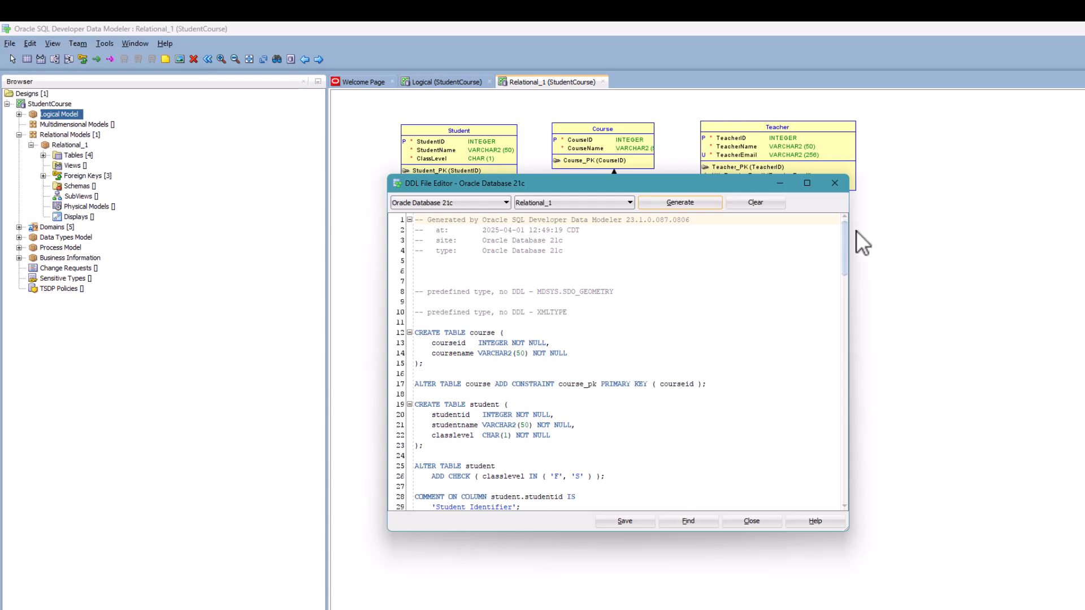
Step: Examine the Oracle 21c script's tables, constraints, sequences and ID triggers, and return to its beginning
{"action": "left_click_drag", "start_coordinate": [846, 241], "coordinate": [846, 250]}
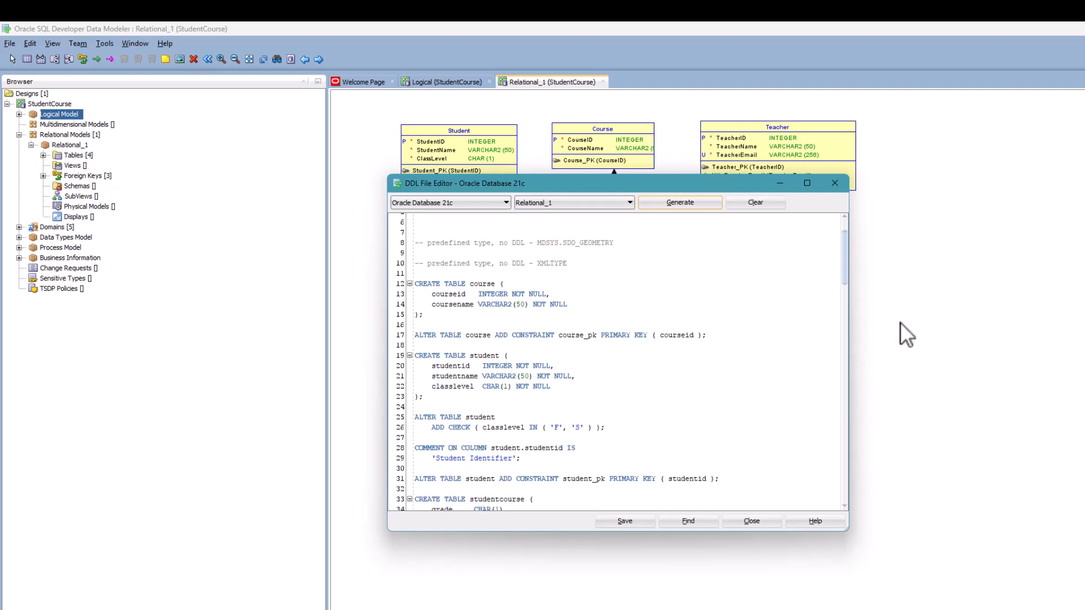
{"action": "scroll", "coordinate": [843, 253], "scroll_direction": "down", "scroll_amount": 2}
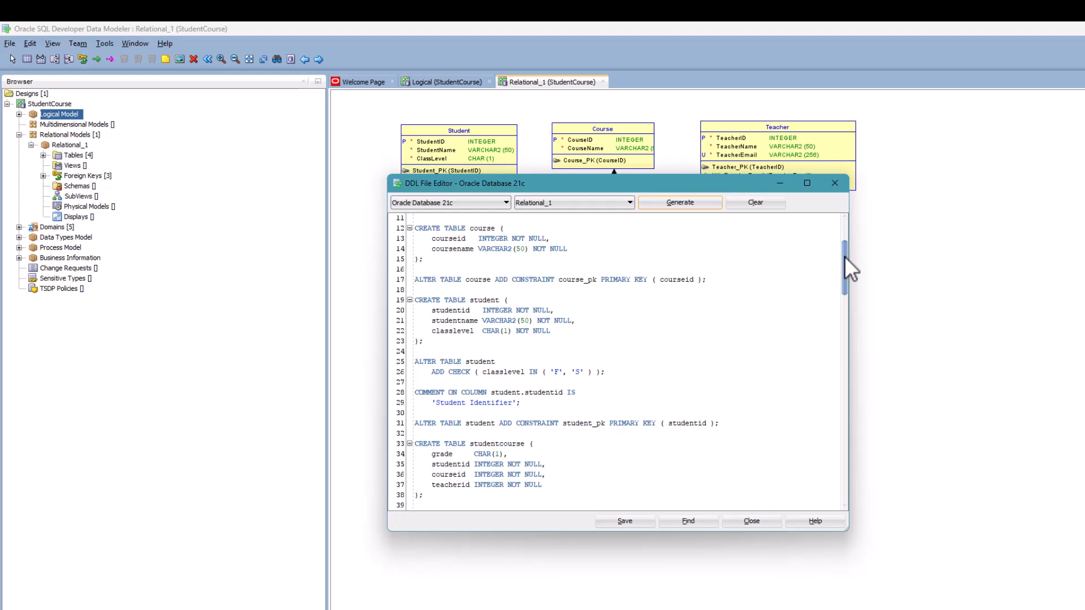
{"action": "left_click_drag", "start_coordinate": [845, 256], "coordinate": [844, 269]}
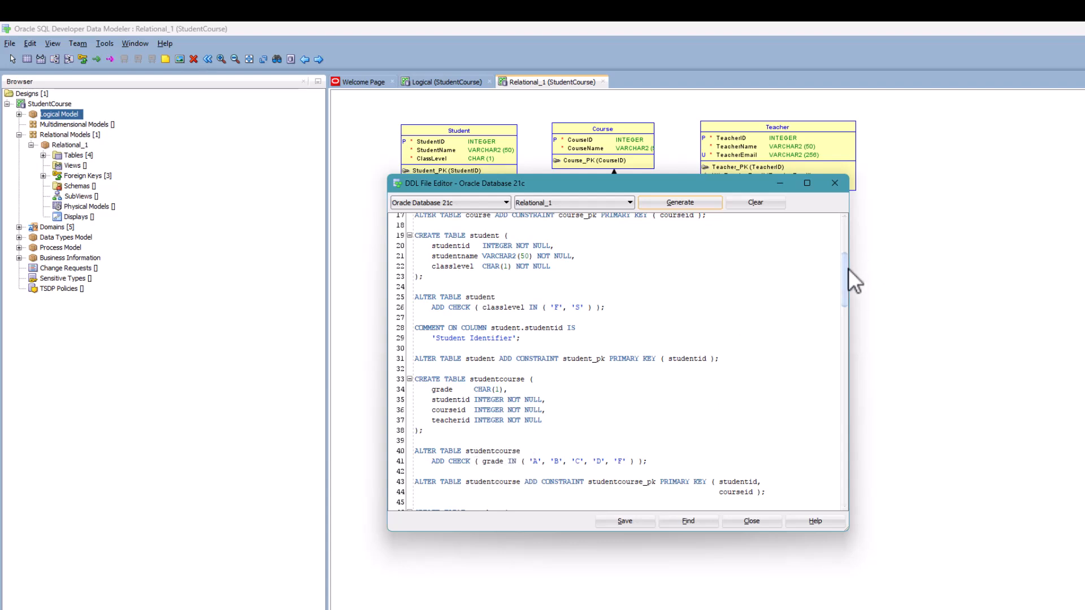
{"action": "left_click_drag", "start_coordinate": [849, 269], "coordinate": [836, 323]}
{"action": "scroll", "coordinate": [835, 329], "scroll_direction": "down", "scroll_amount": 2}
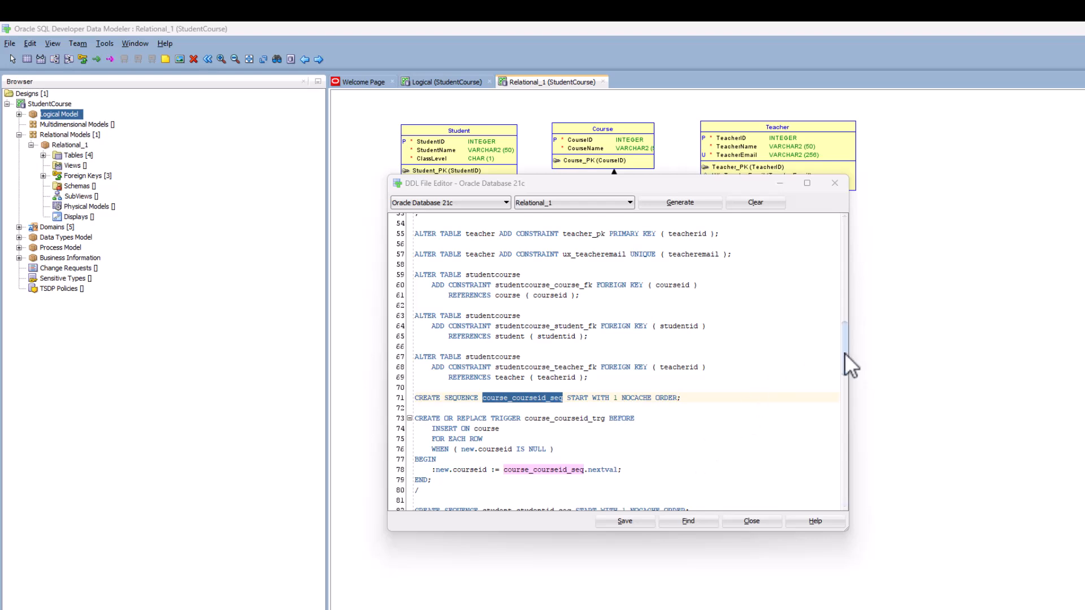
{"action": "left_click_drag", "start_coordinate": [843, 340], "coordinate": [840, 374]}
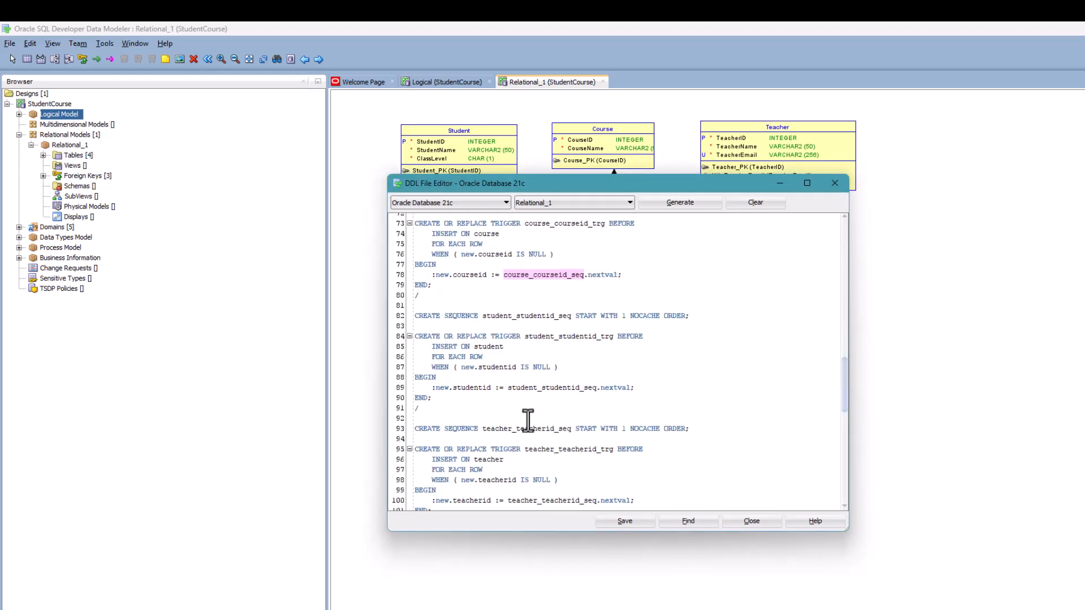
{"action": "double_click", "coordinate": [472, 388]}
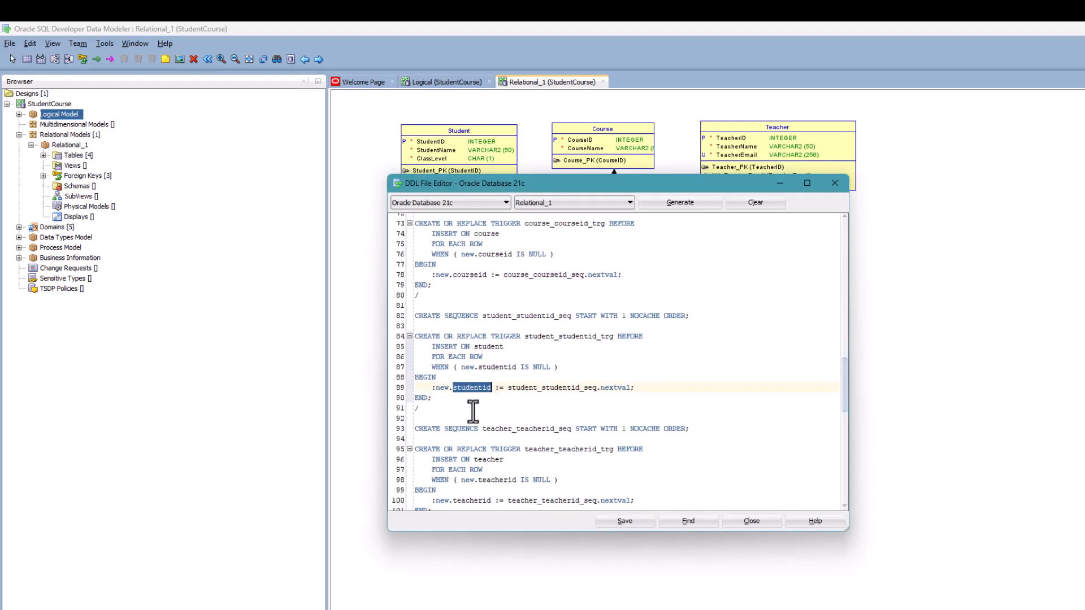
{"action": "double_click", "coordinate": [470, 490]}
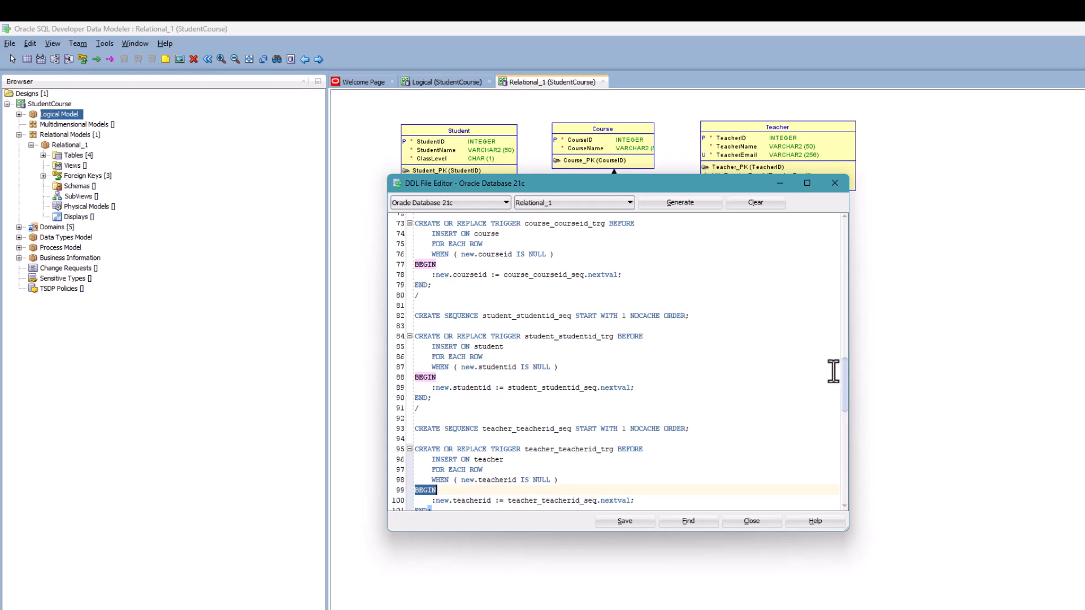
{"action": "left_click_drag", "start_coordinate": [847, 375], "coordinate": [850, 230]}
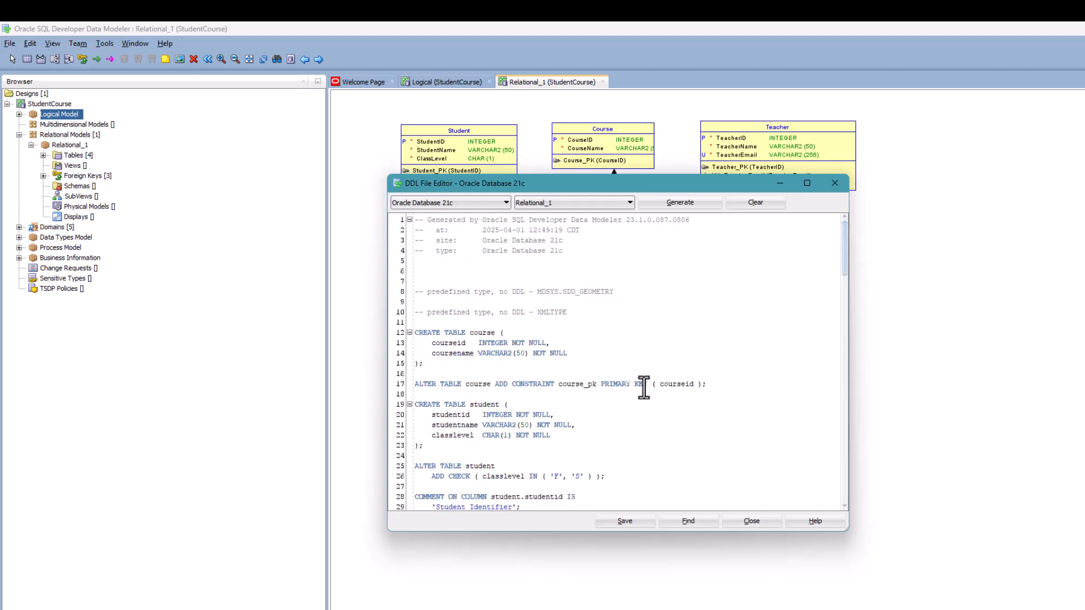